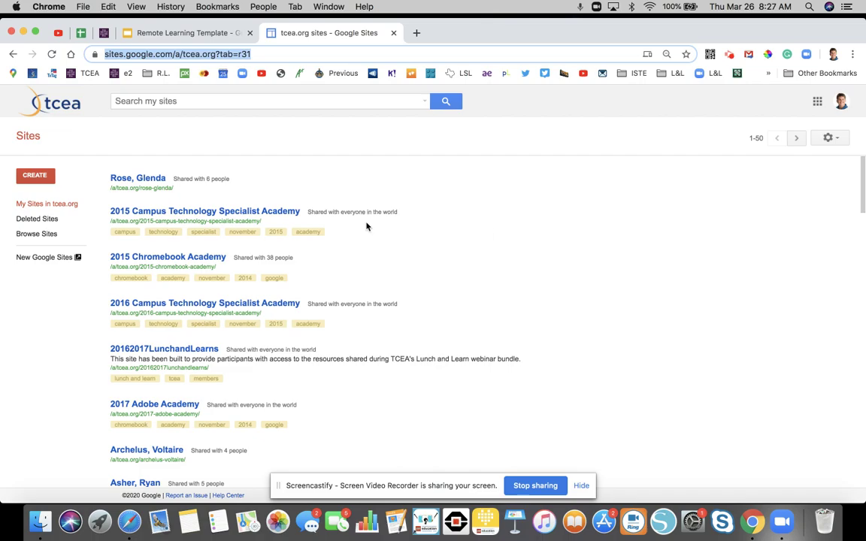
- Create a blank site from the new Google Sites home page and close its browser tab
left_click(43, 258)
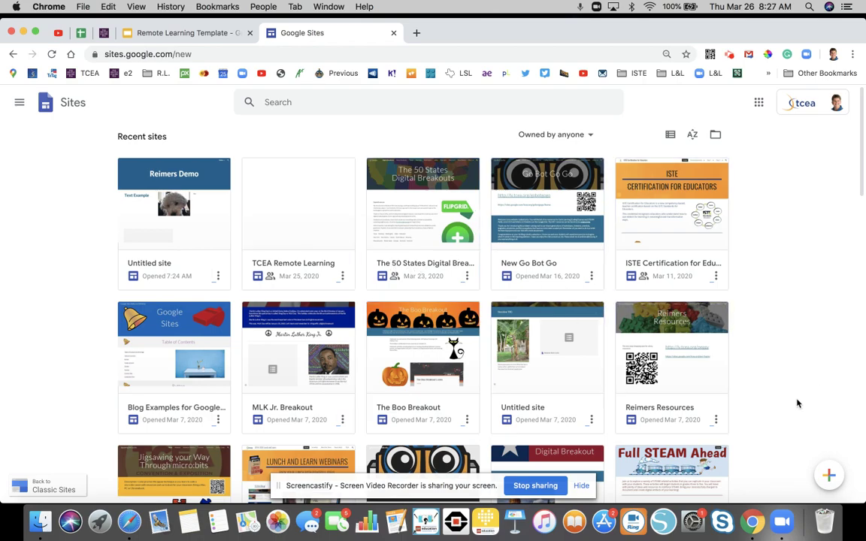
left_click(830, 476)
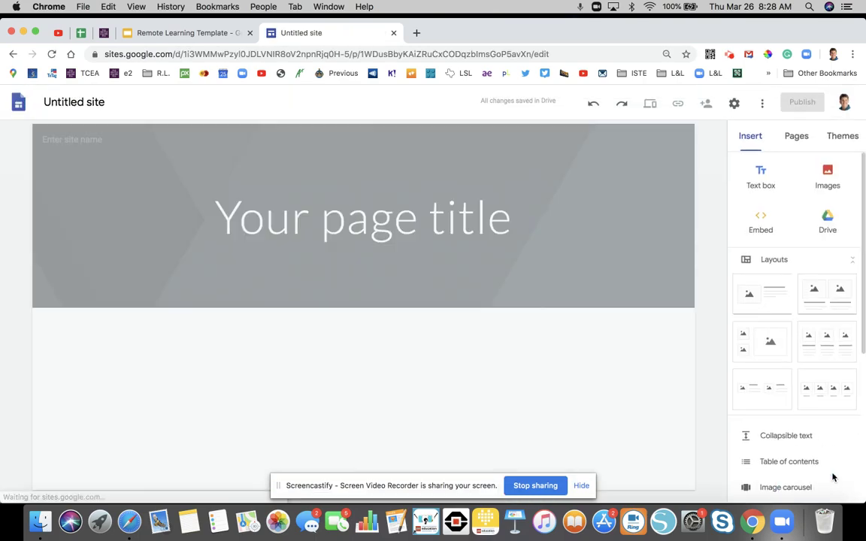
left_click(393, 33)
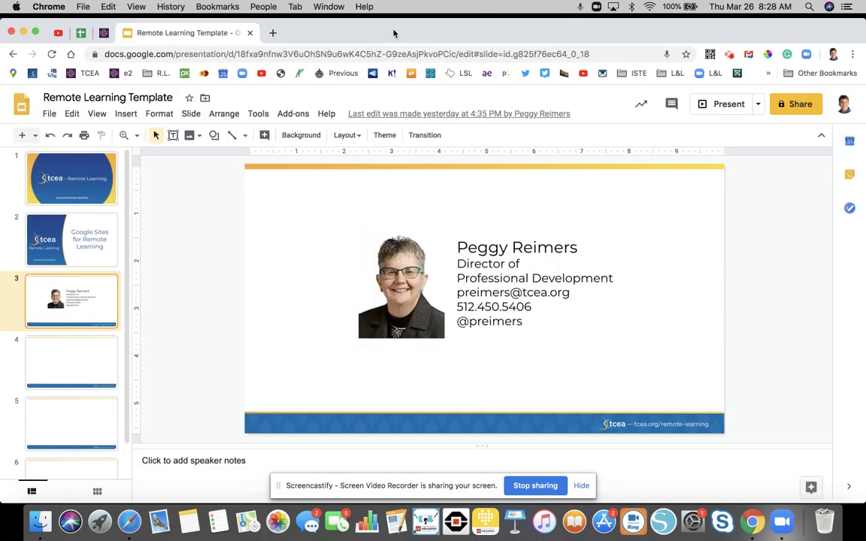
- Create a blank site in a new browser tab through the address sites.new
left_click(272, 32)
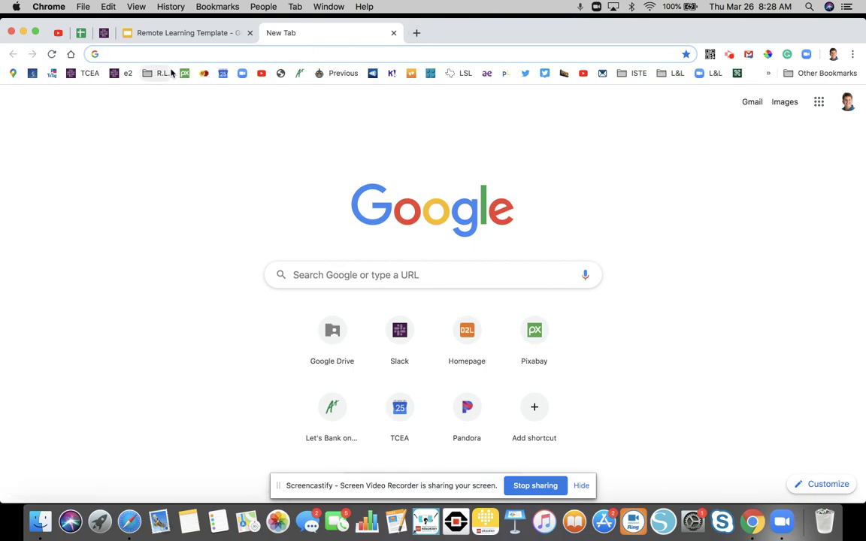
type("sites.ne")
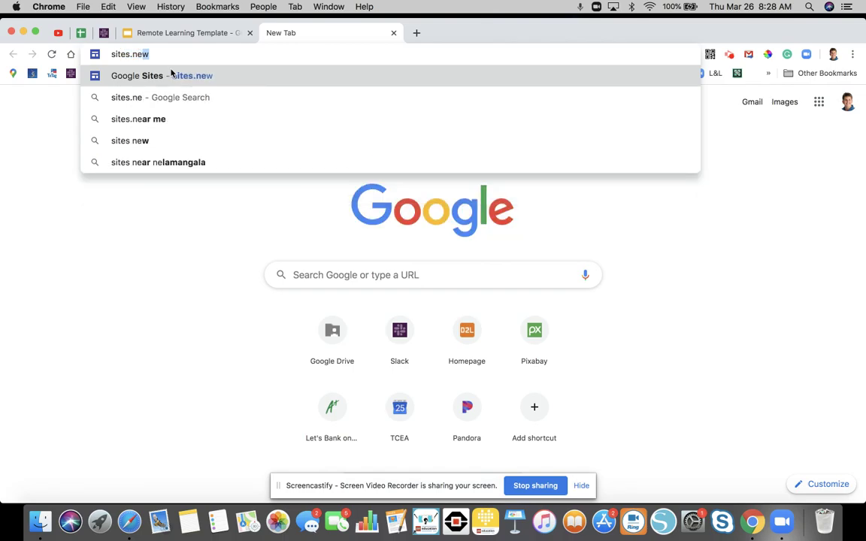
key("Return")
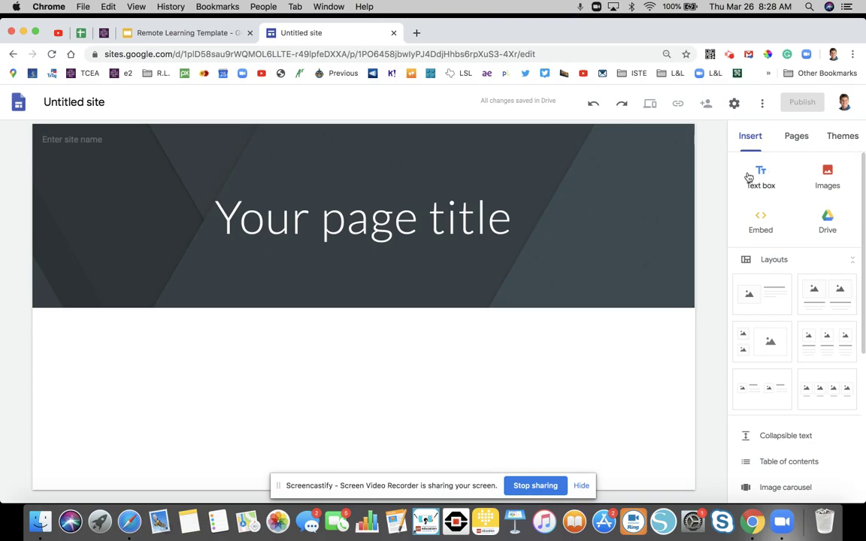
- Try the Aristotle theme on the site and switch back to the Simple theme
left_click(843, 137)
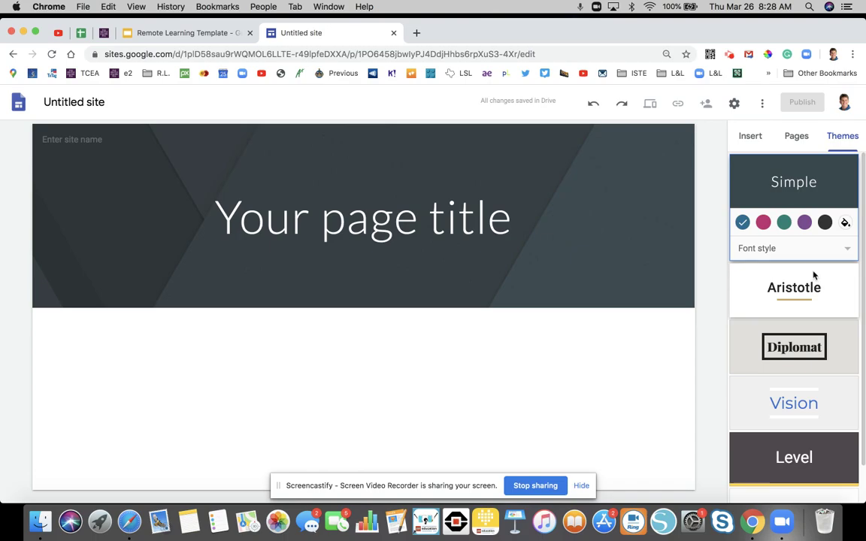
scroll(813, 276, "down", 1)
scroll(813, 276, "up", 1)
left_click(804, 285)
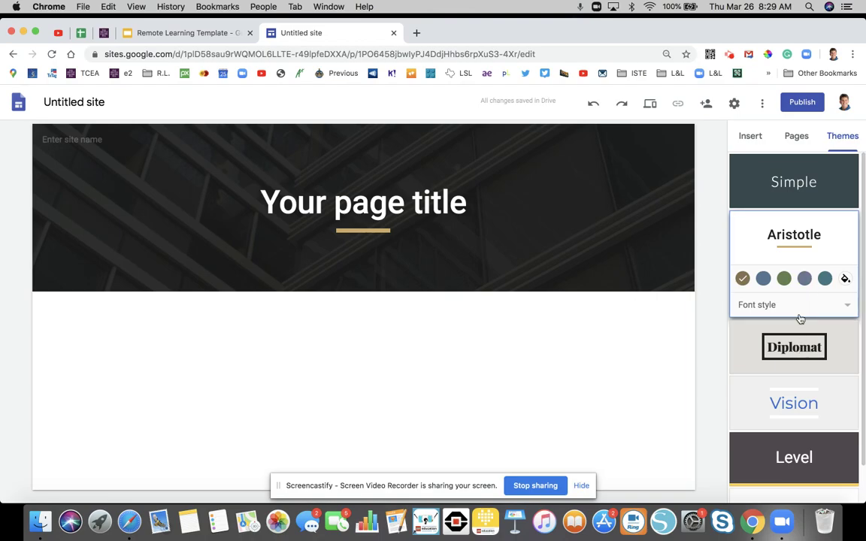
left_click(834, 306)
left_click(821, 190)
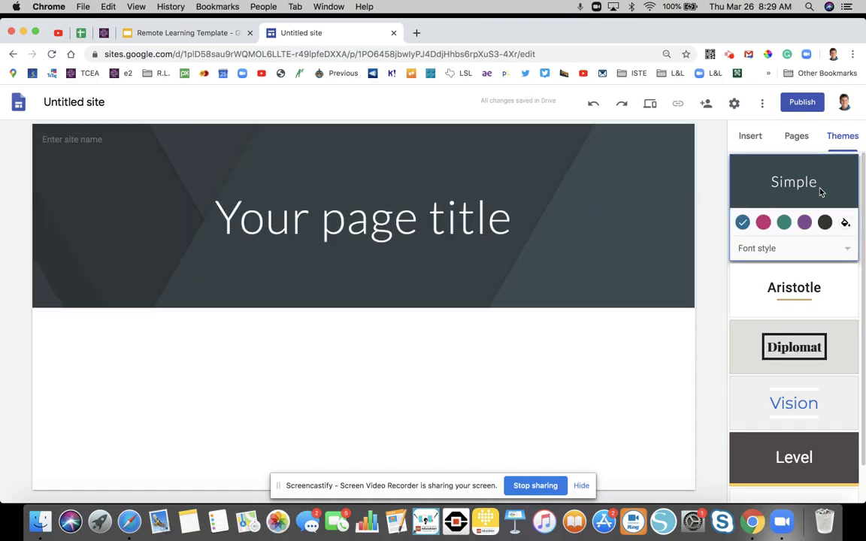
- Add a new page named "Page 2" to the site
left_click(794, 138)
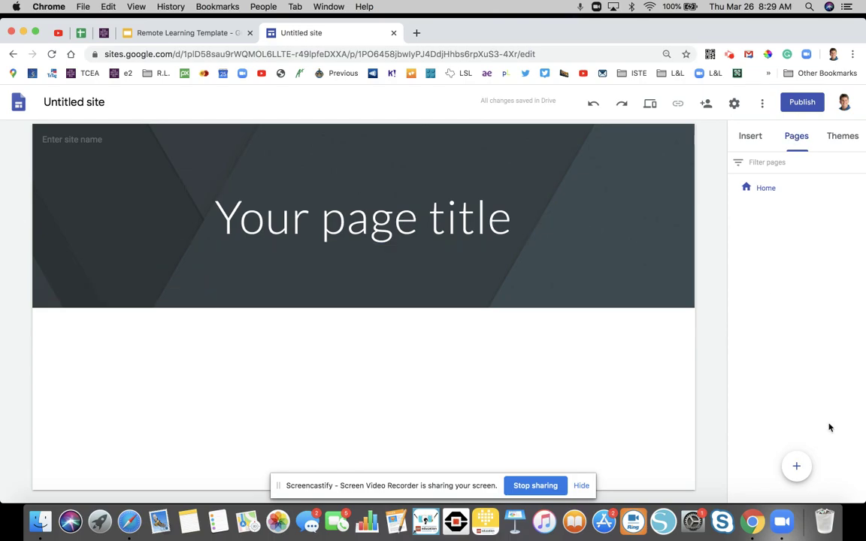
mouse_move(796, 465)
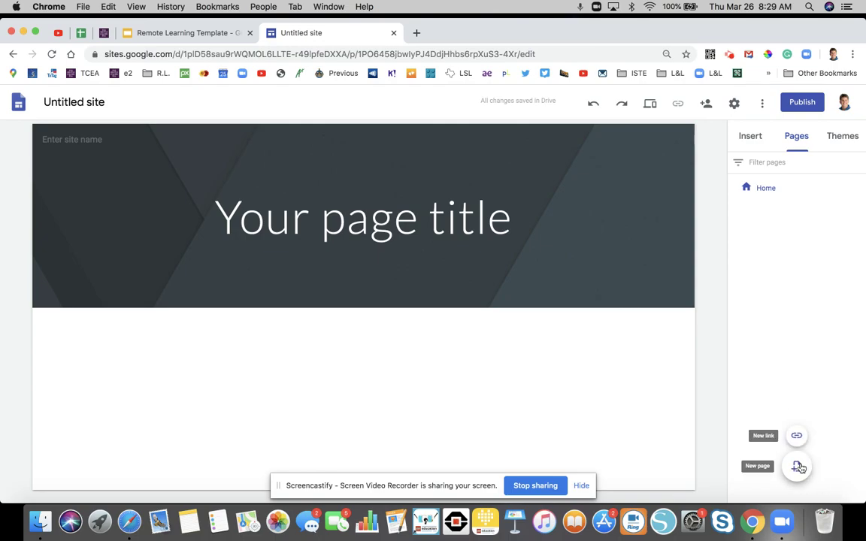
left_click(798, 466)
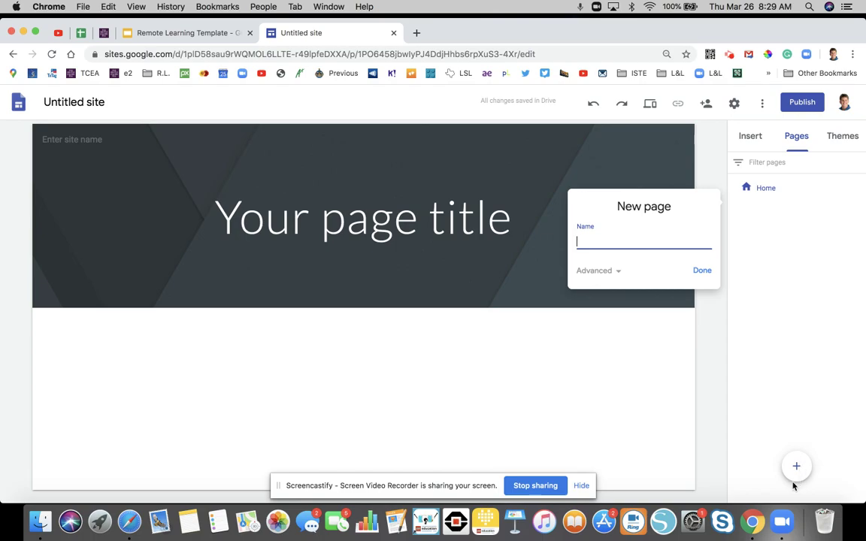
type("Page 2")
left_click(704, 270)
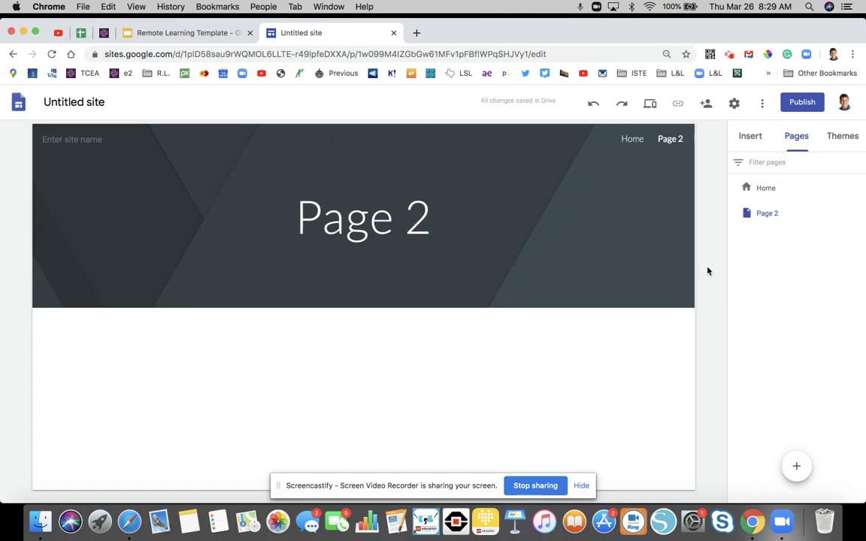
- Add another new page named "Page 3" to the site
left_click(799, 467)
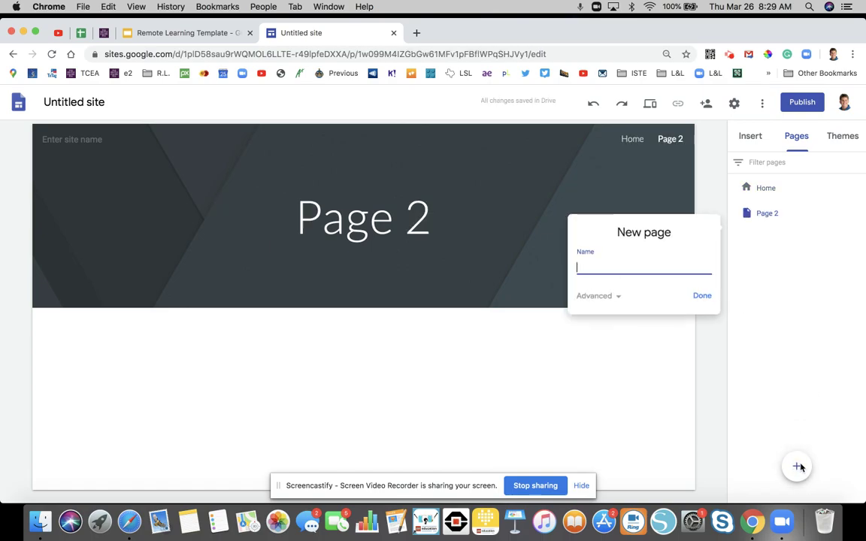
type("Page 3")
key("Return")
mouse_move(796, 467)
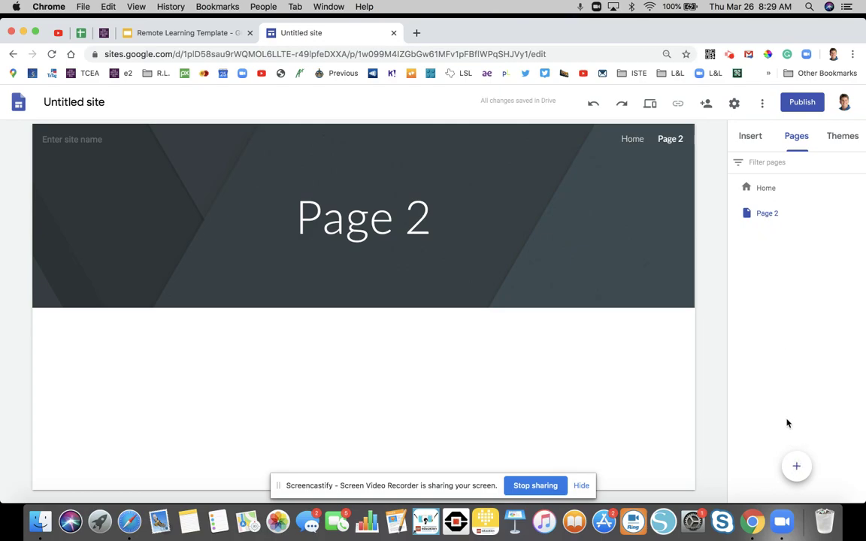
left_click(799, 466)
type("Page 3")
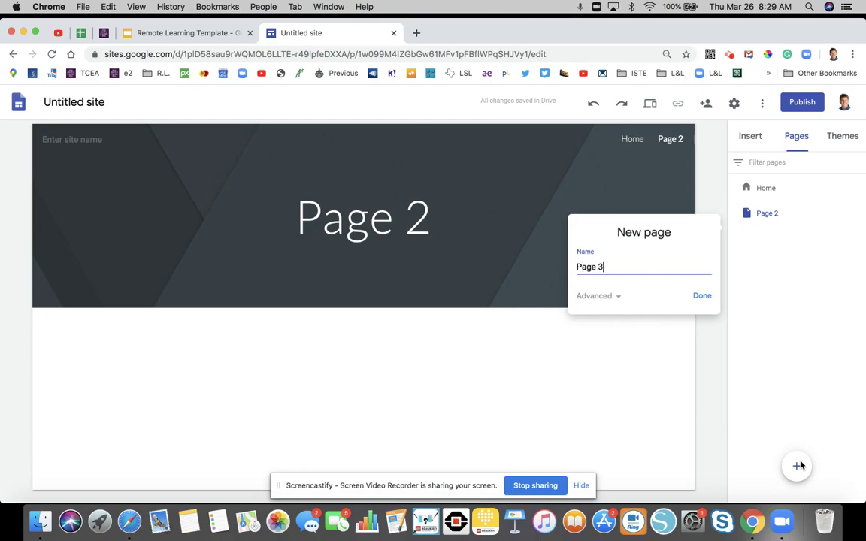
key("Return")
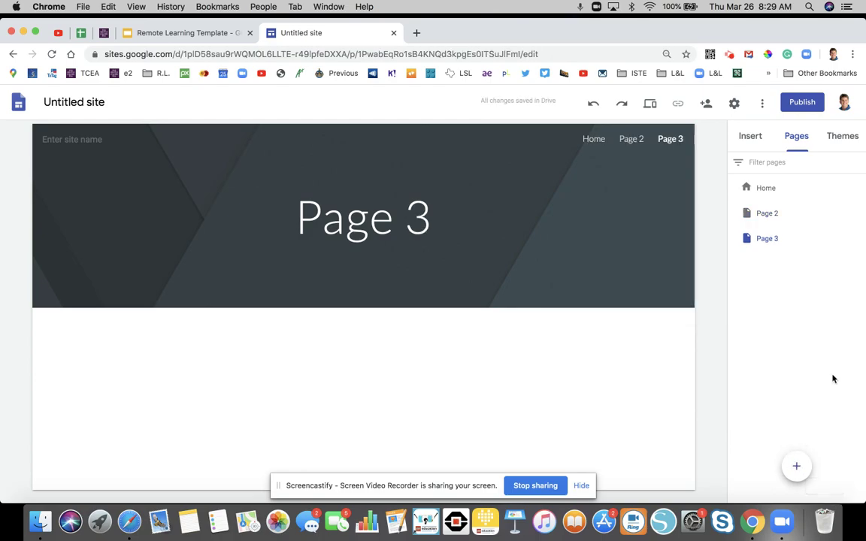
- Move Page 3 above Page 2 in the page order and return it below Page 2
mouse_move(768, 239)
left_mouse_down()
mouse_move(764, 210)
mouse_move(735, 233)
mouse_move(763, 254)
left_mouse_up()
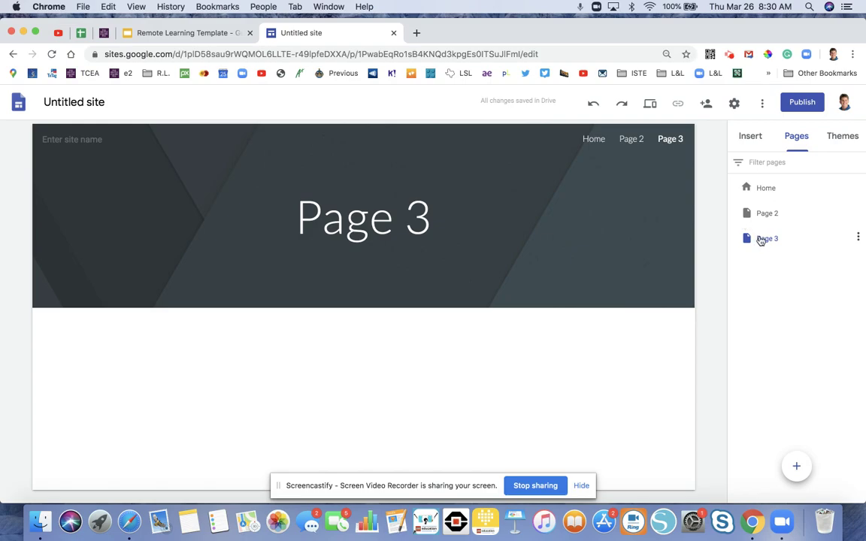
left_click_drag(764, 239, 757, 201)
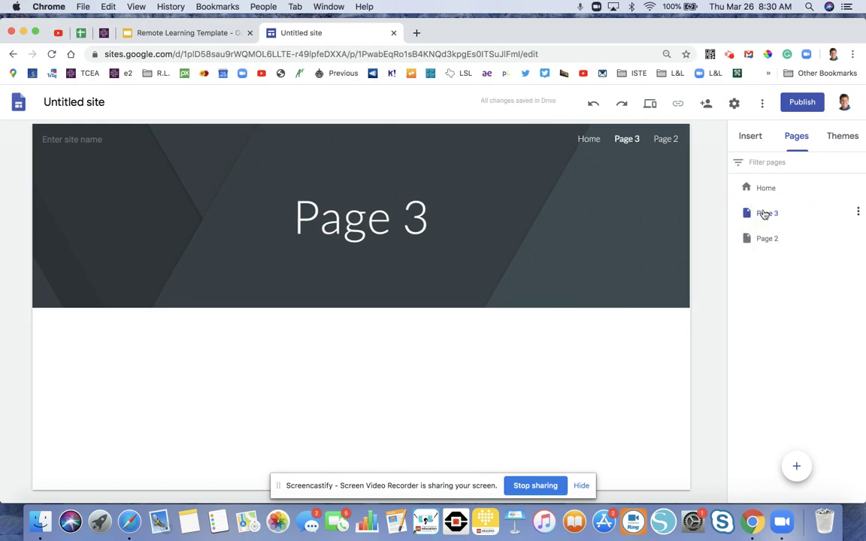
left_click_drag(762, 215, 766, 247)
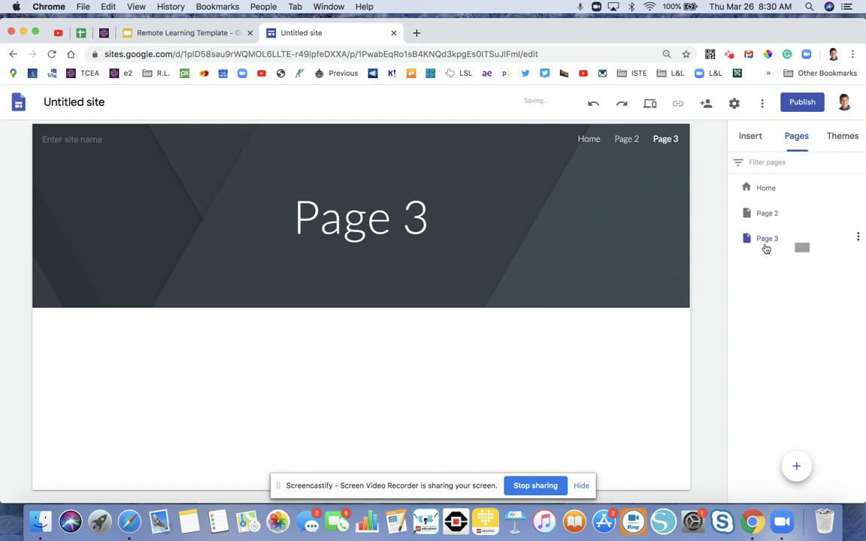
- Add a page named "Page 2A" and nest it as a subpage under Page 2
left_click(795, 464)
type("Page 2A")
left_click(703, 322)
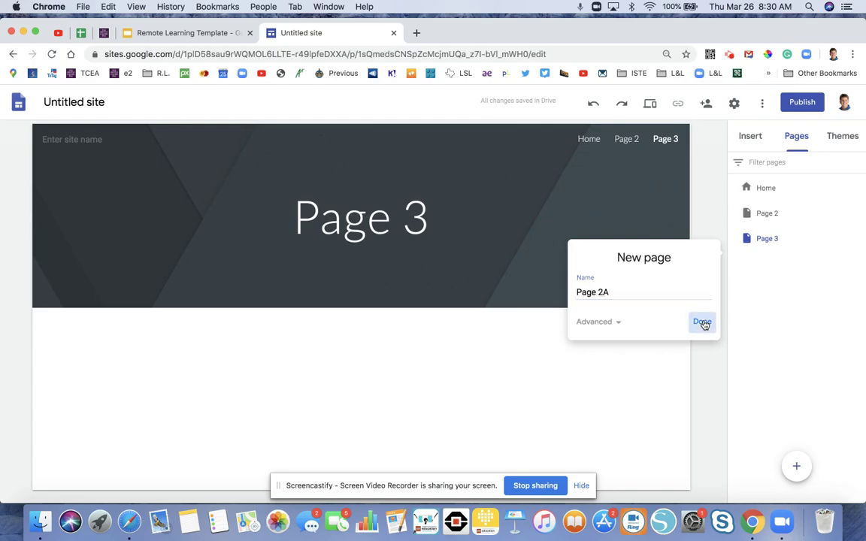
left_click_drag(768, 264, 765, 238)
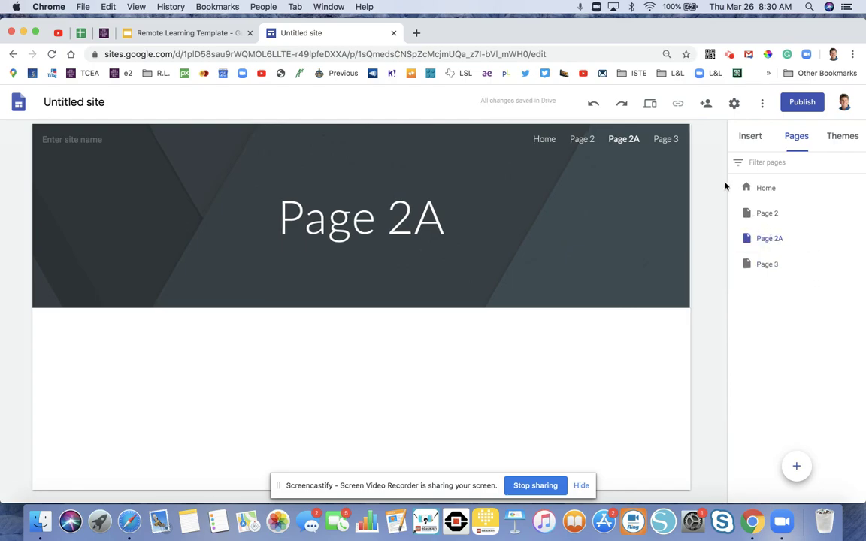
left_click_drag(766, 232, 767, 216)
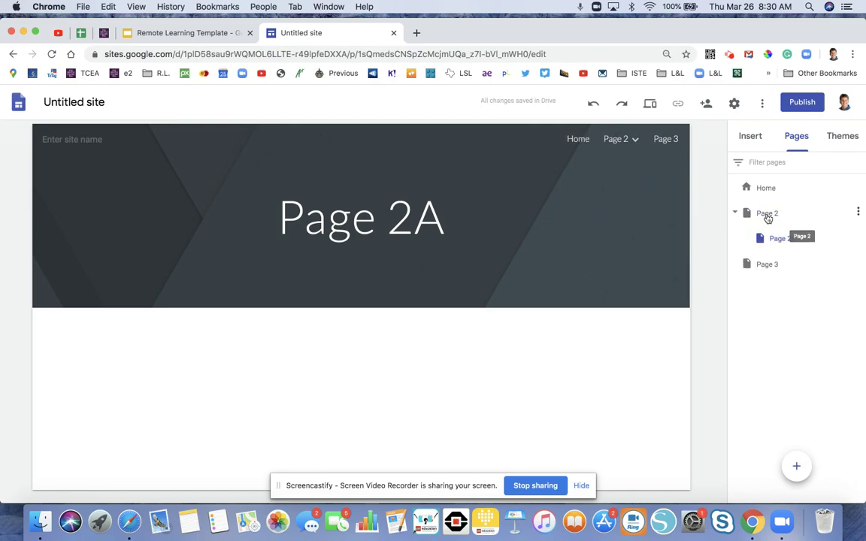
mouse_move(641, 143)
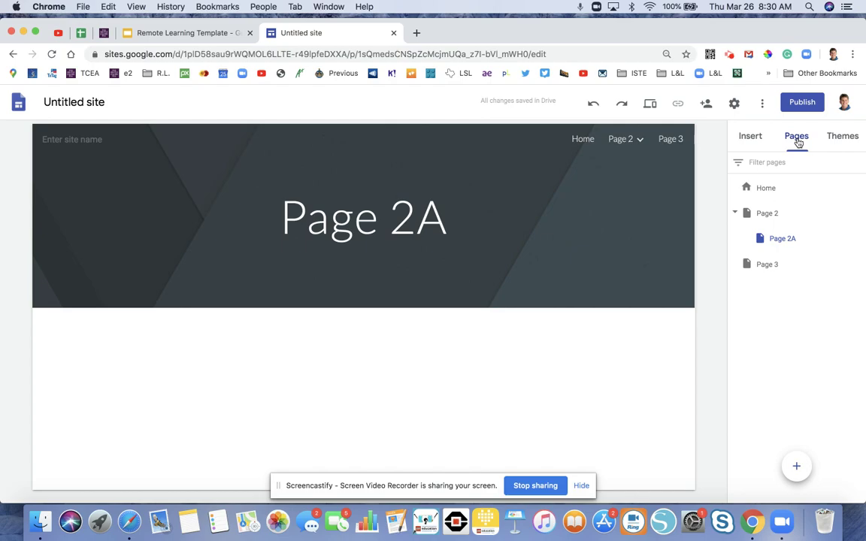
- Replace the Home page's title with the owner's surname followed by "Resources" and widen the title box on both sides
left_click(746, 135)
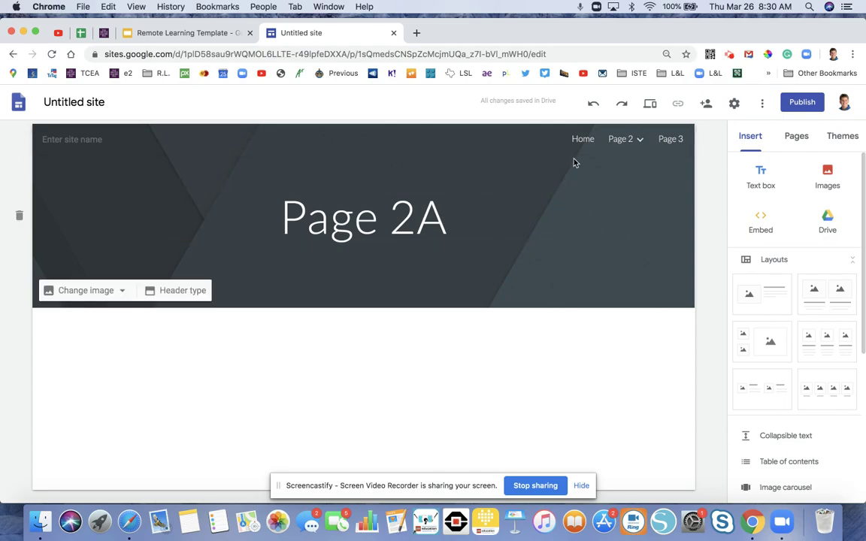
left_click(584, 139)
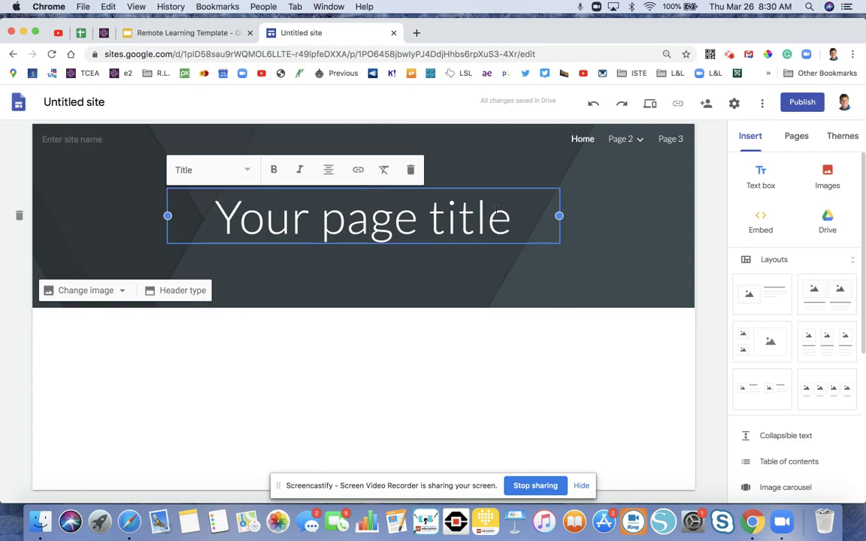
left_click_drag(512, 218, 226, 213)
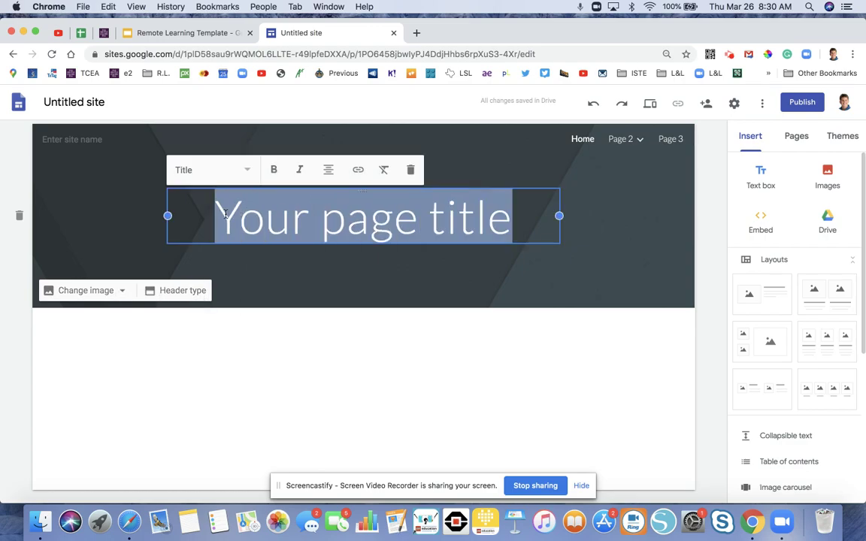
type("Reimers RE")
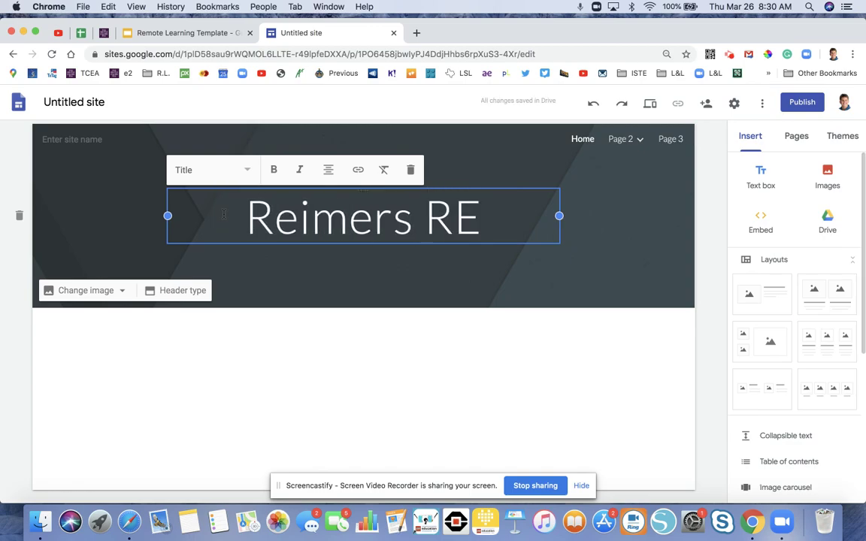
key("BackSpace")
type("esrouc")
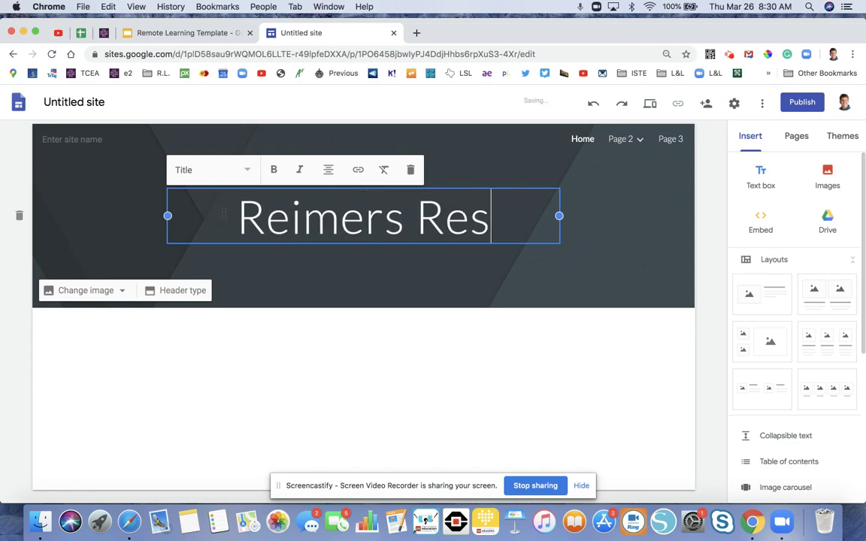
key("BackSpace")
key("BackSpace")
key("BackSpace")
key("BackSpace")
type("o")
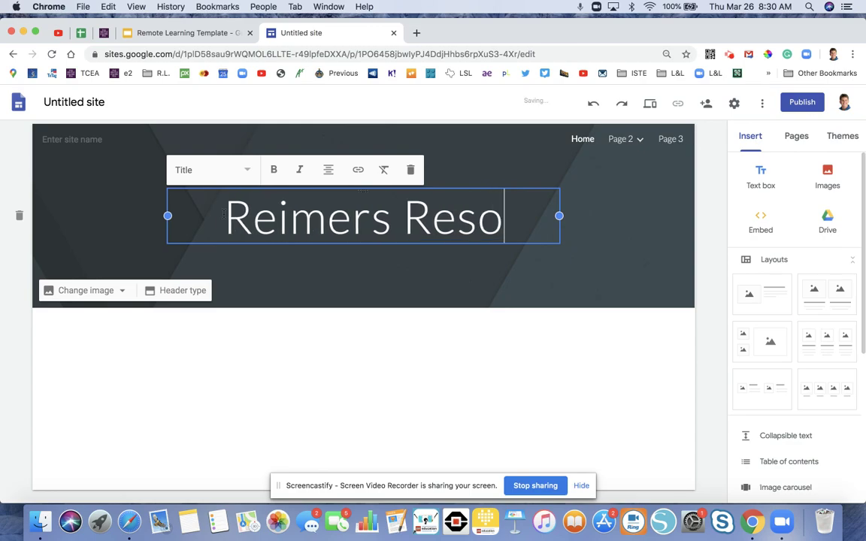
type("urces")
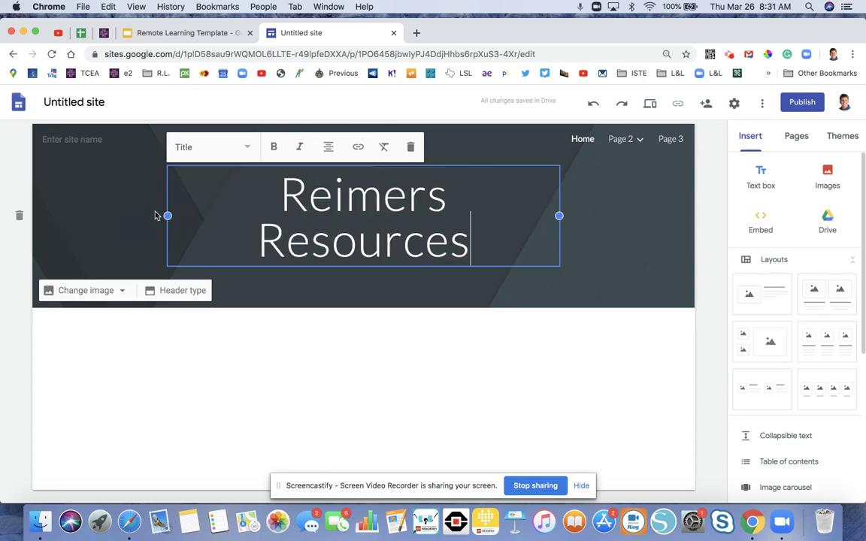
left_click_drag(168, 215, 65, 216)
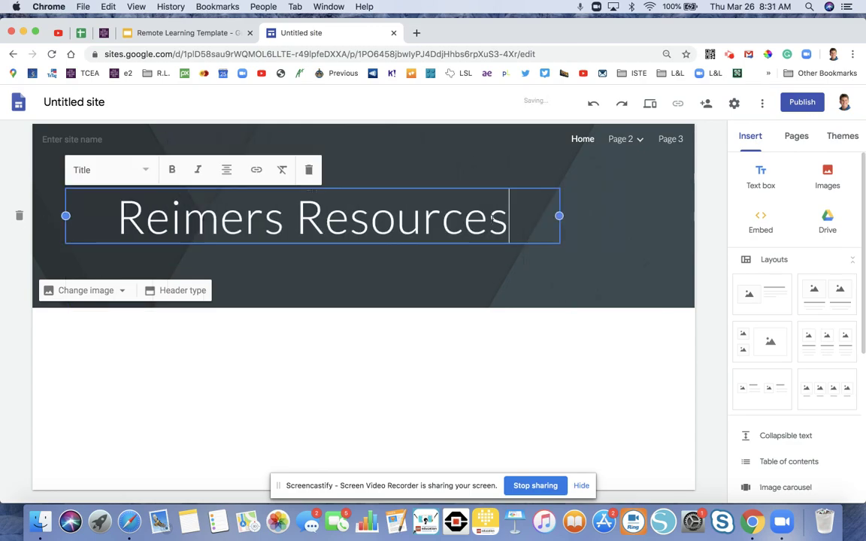
left_click_drag(559, 215, 611, 216)
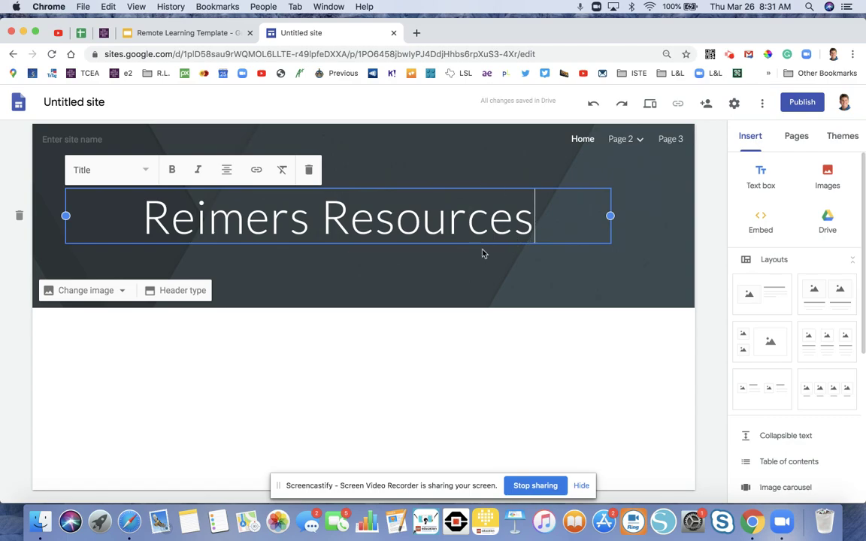
- Replace the Home page's header image with the purple layered-mountains picture from an image search for "purple"
left_click(122, 290)
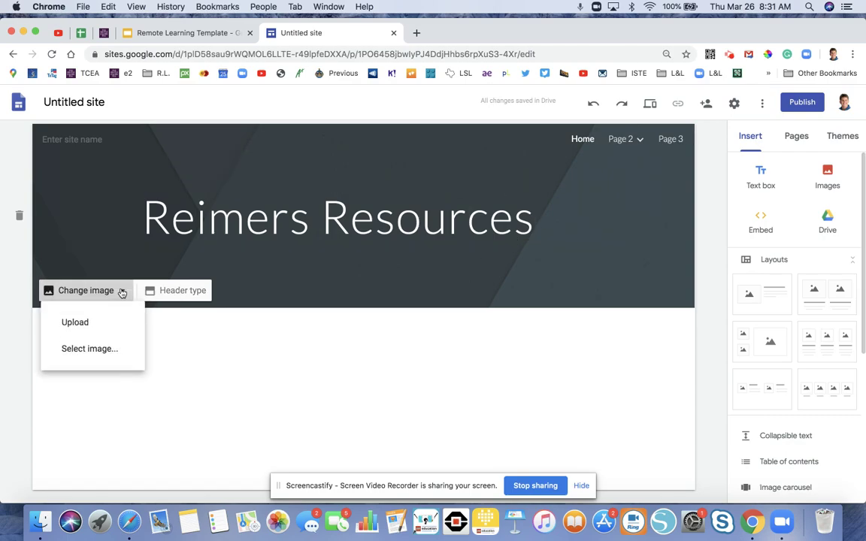
left_click(94, 348)
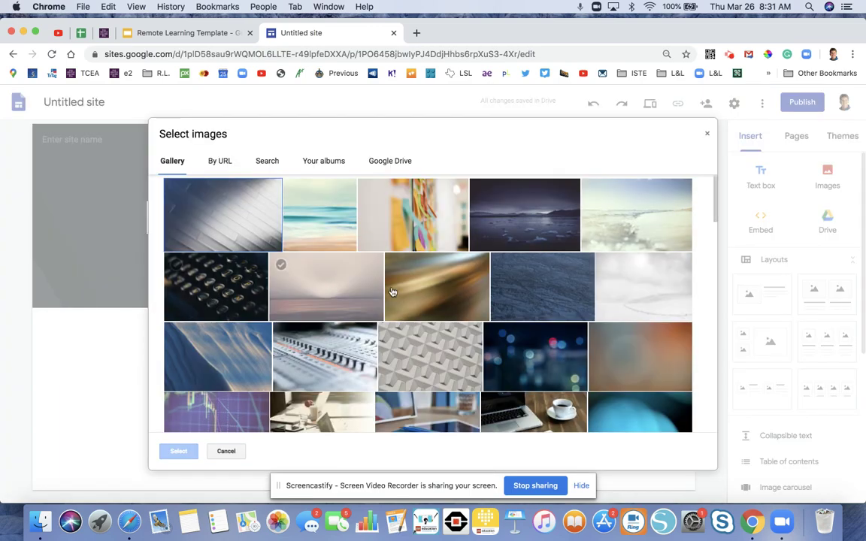
scroll(501, 225, "down", 3)
scroll(534, 317, "down", 5)
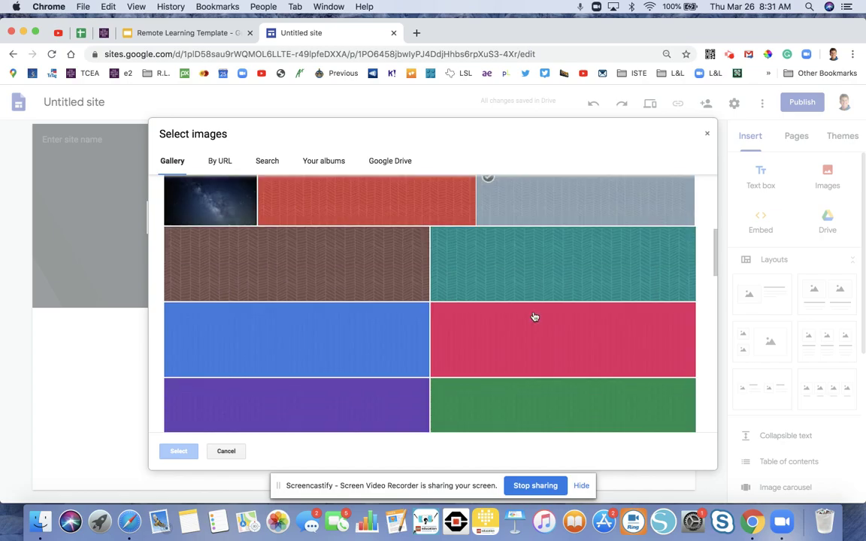
scroll(534, 317, "up", 10)
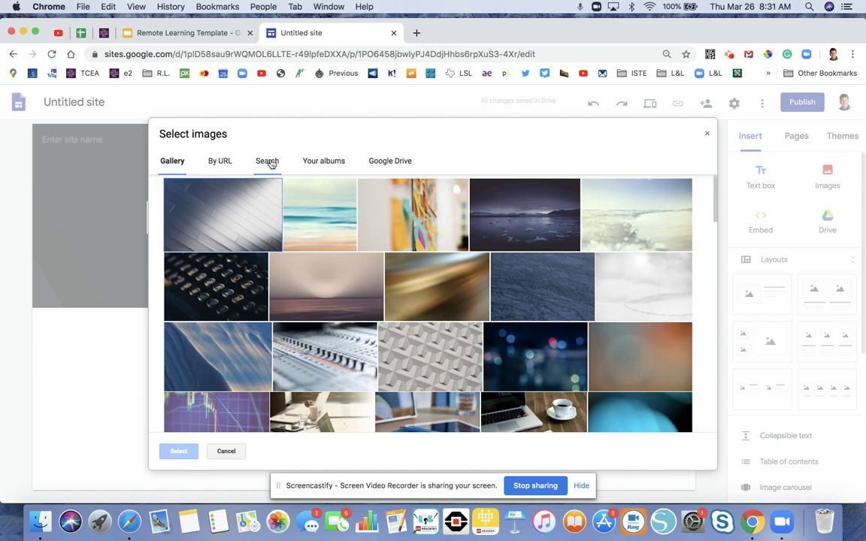
left_click(269, 163)
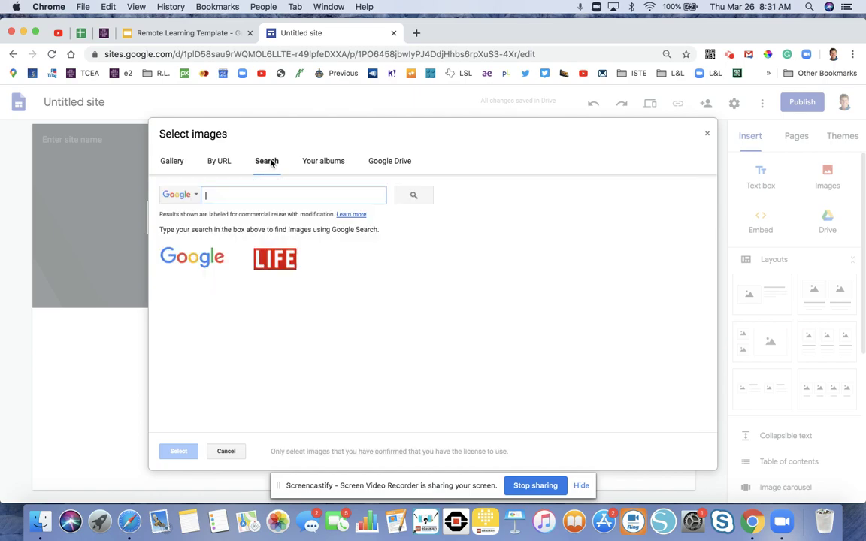
type("purple")
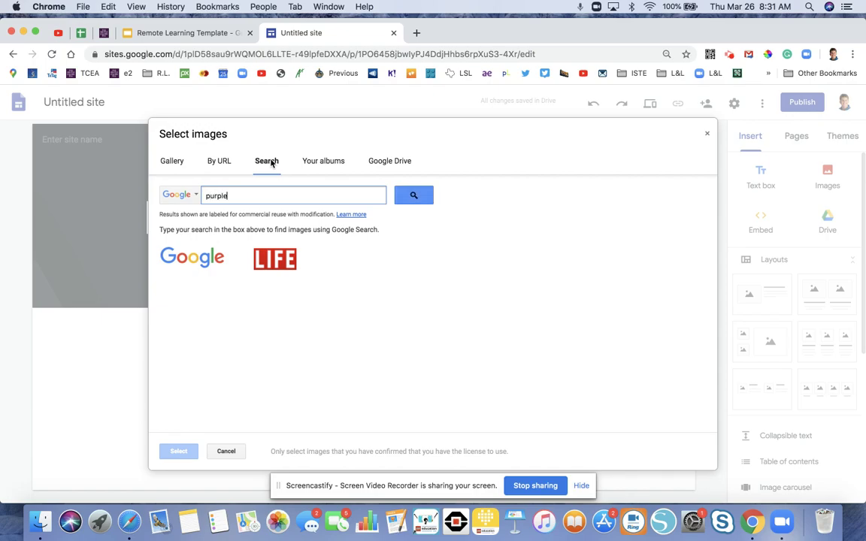
left_click(412, 194)
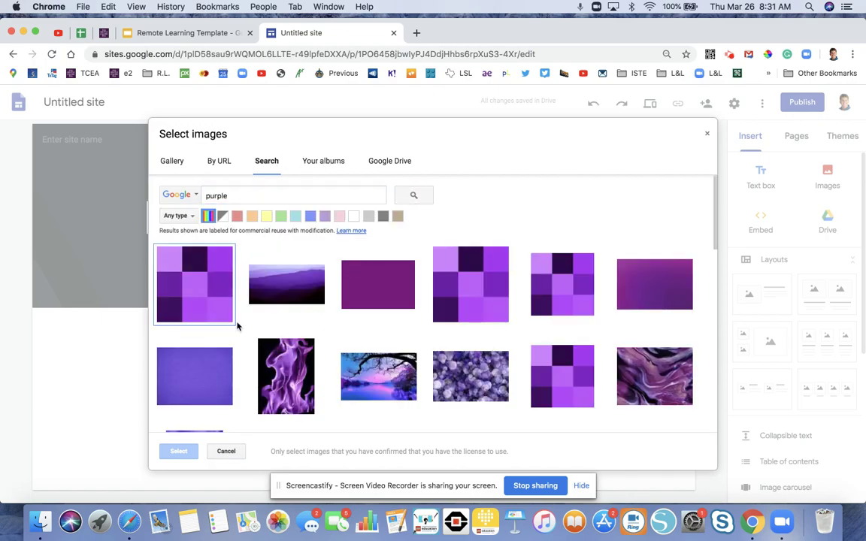
left_click(286, 297)
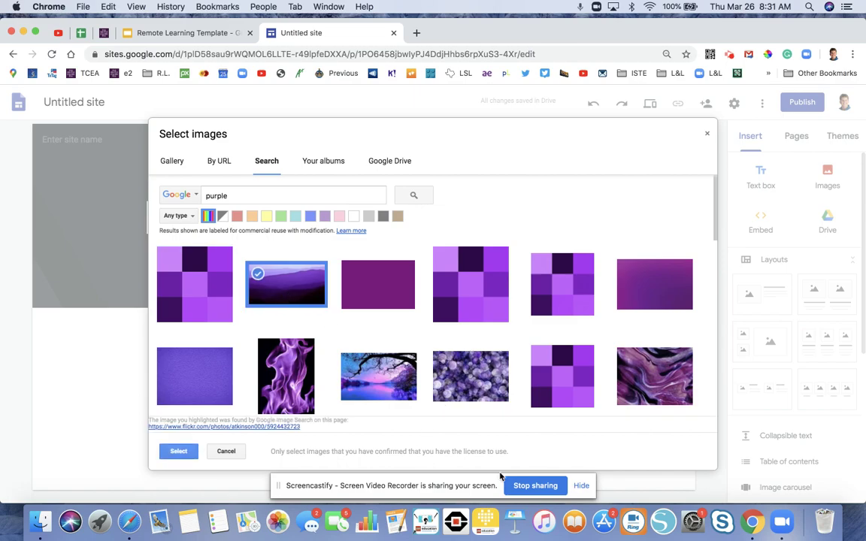
left_click(179, 452)
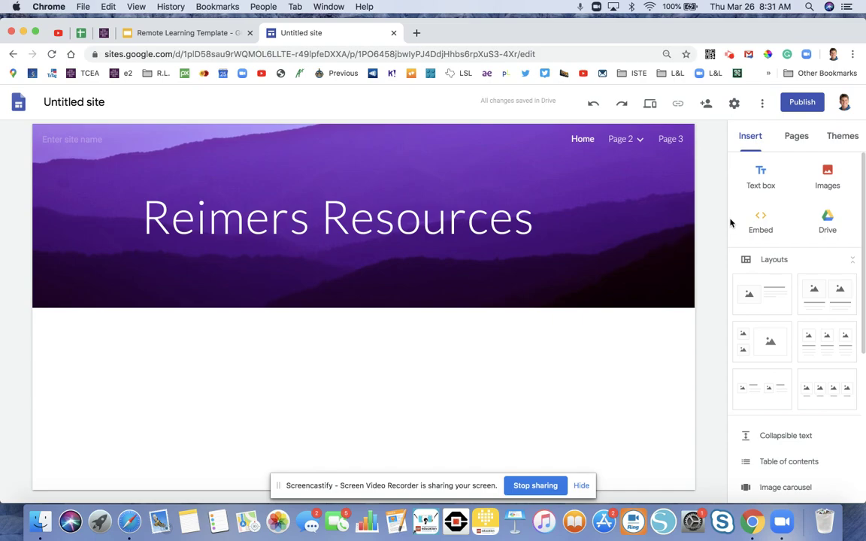
- Add a text box reading "SOME Text" below the header and give it the Title style
left_click(762, 176)
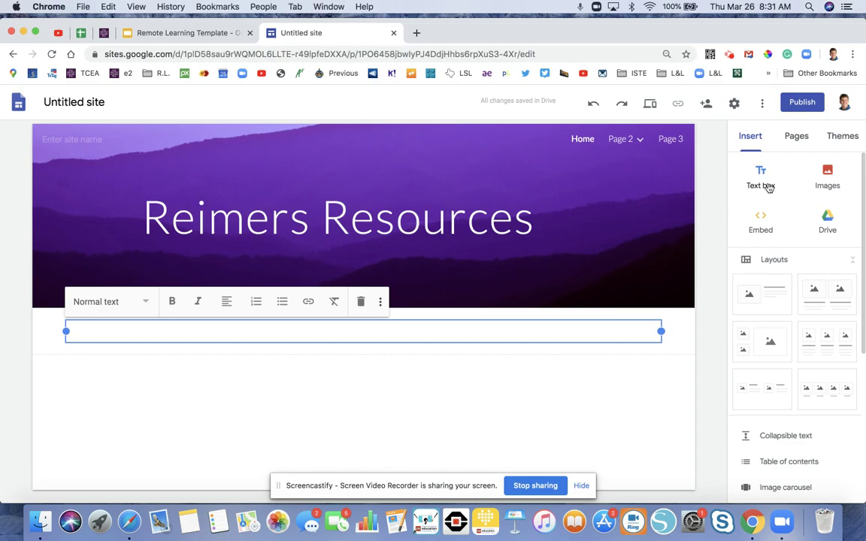
type("SOME ")
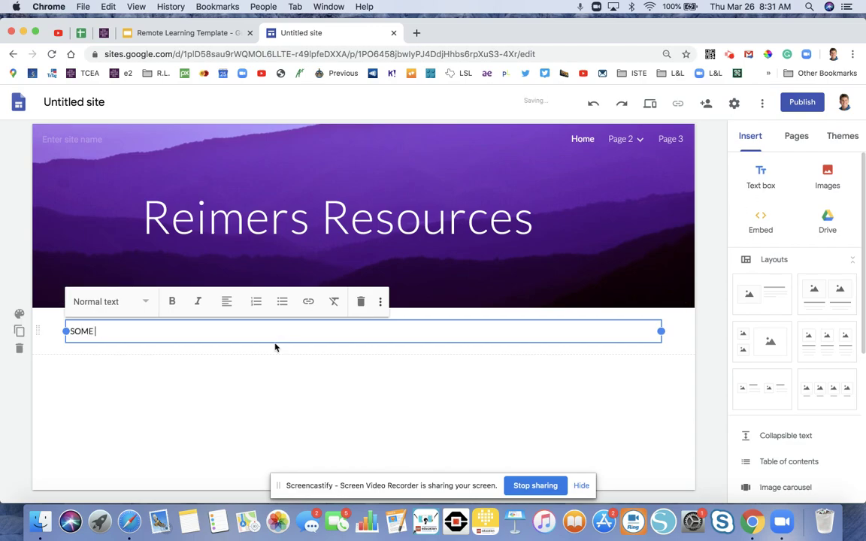
type("Text")
left_click(143, 304)
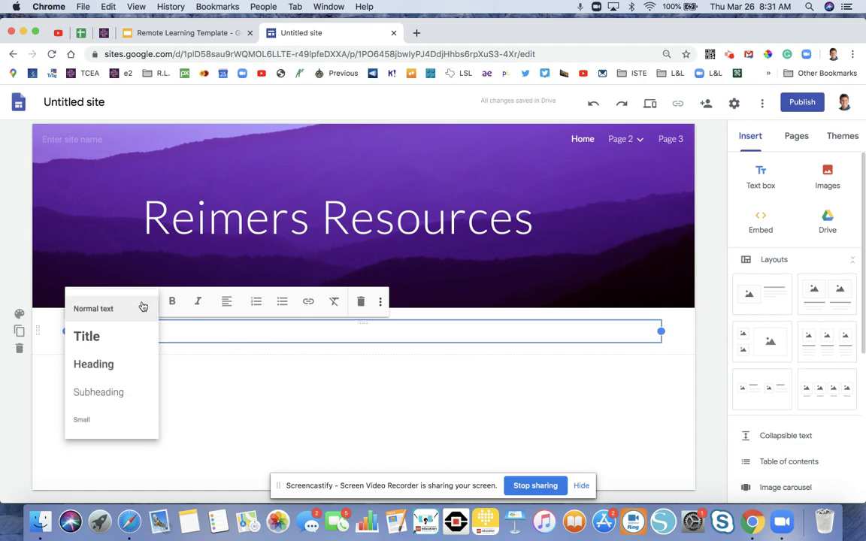
left_click(101, 340)
- Make the entire "SOME Text" title bold
left_click(145, 304)
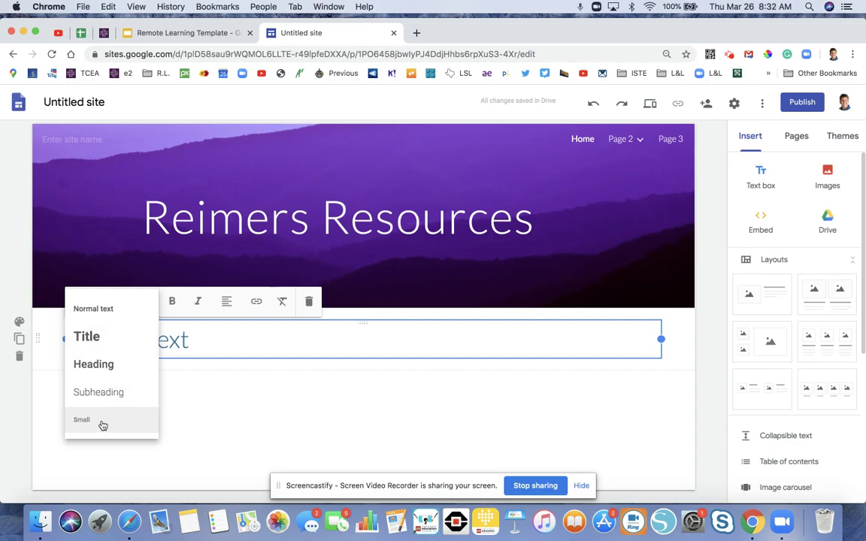
left_click(173, 302)
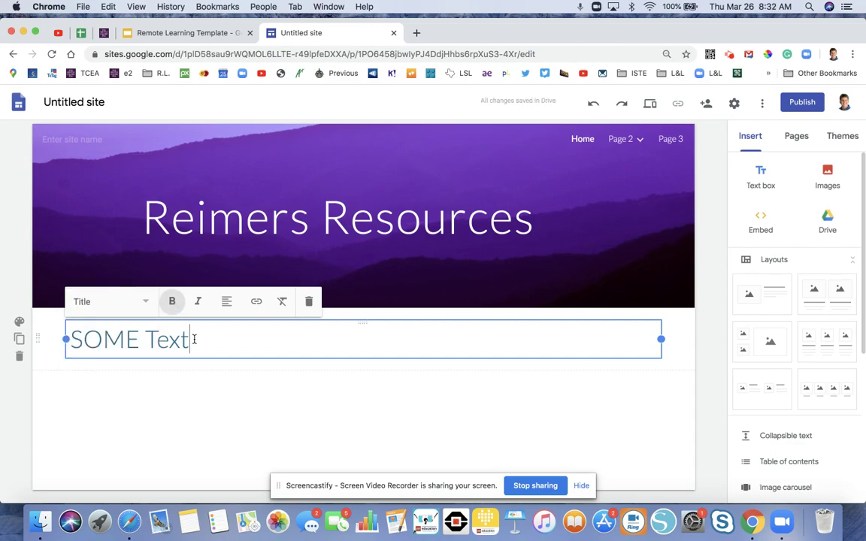
left_click_drag(193, 339, 69, 340)
left_click(172, 303)
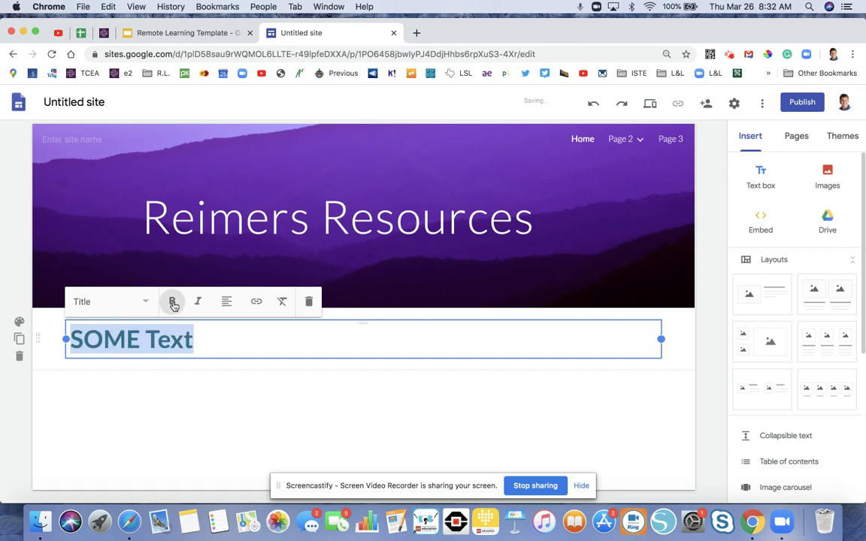
left_click(227, 303)
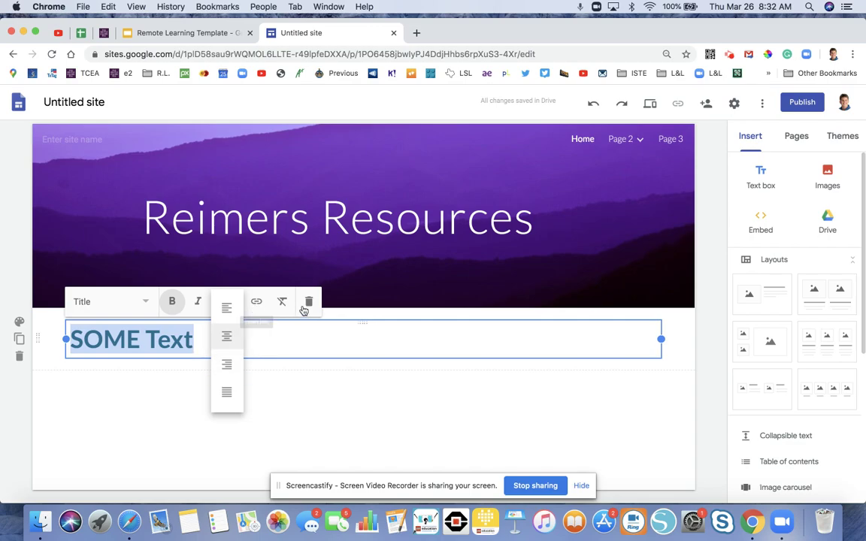
left_click(280, 384)
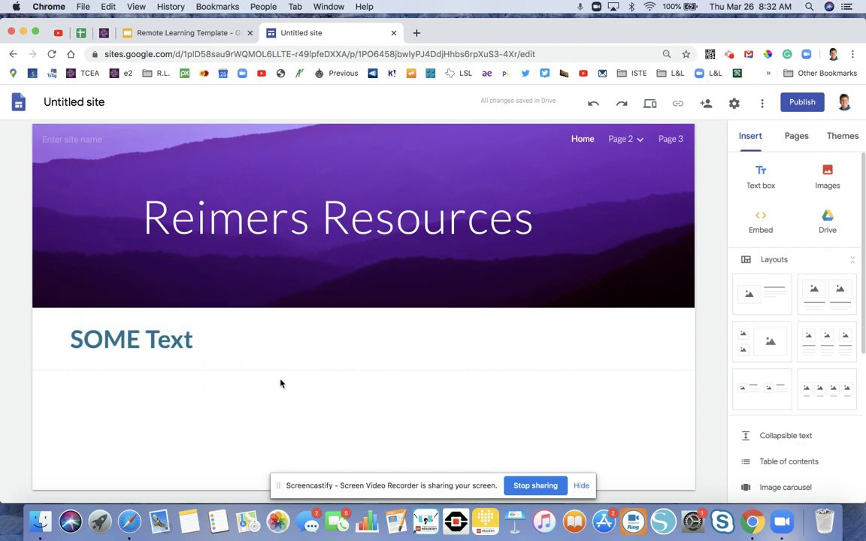
- Narrow the "SOME Text" box from its right side to about a third of the page width
left_click(582, 336)
left_click_drag(661, 339, 250, 340)
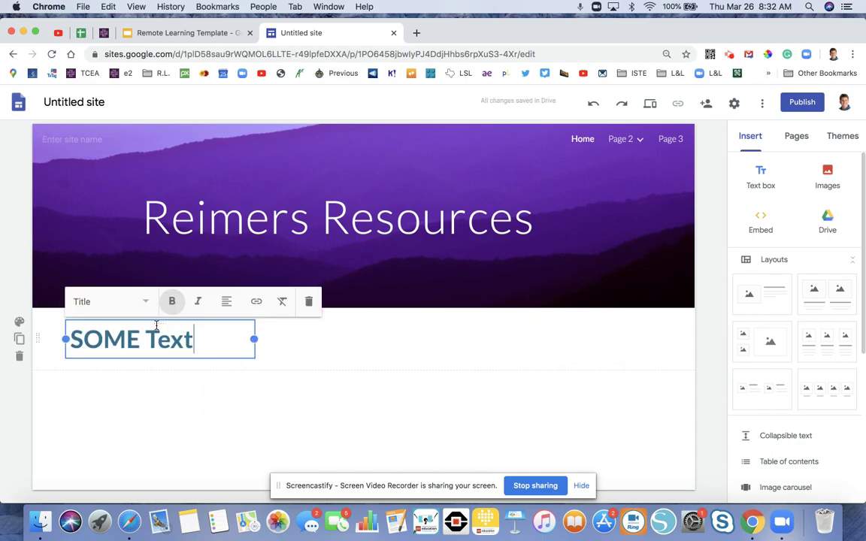
mouse_move(158, 323)
left_mouse_down()
mouse_move(524, 326)
mouse_move(149, 332)
left_mouse_up()
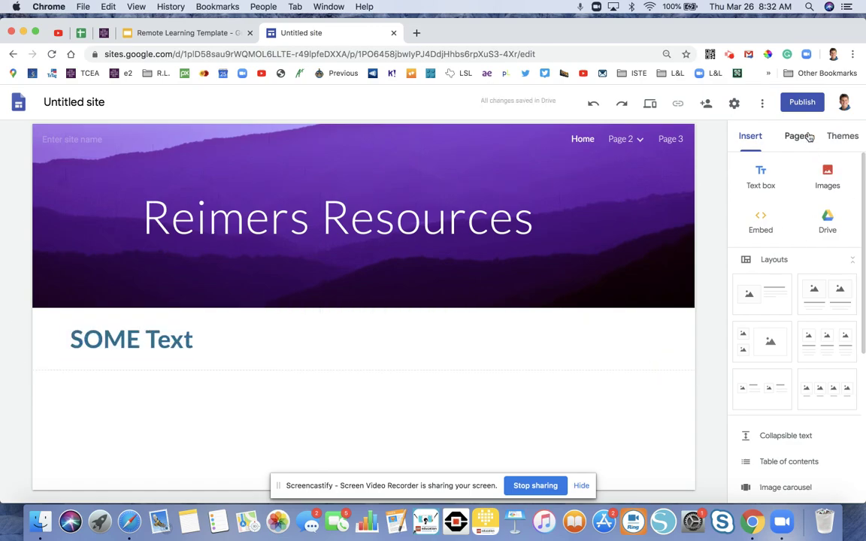
- Upload the image Boo.JPG from the Desktop and place it directly to the right of the "SOME Text" box
left_click(830, 178)
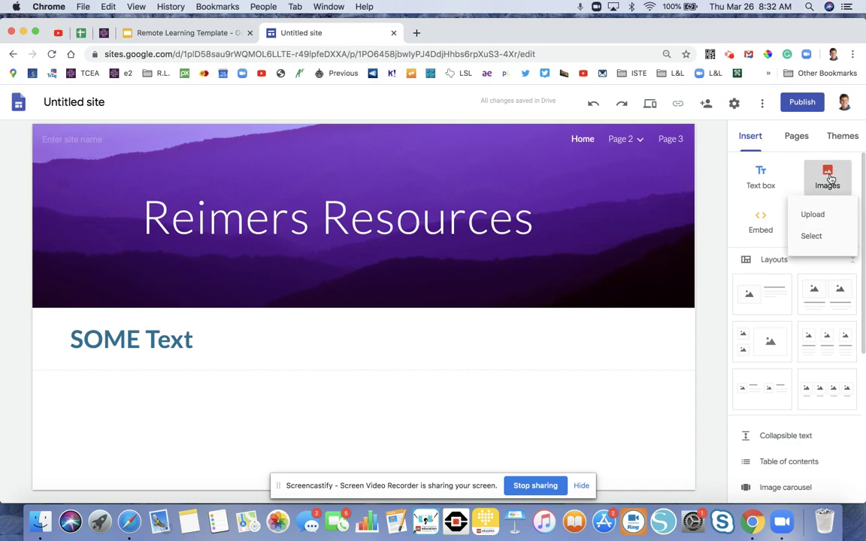
left_click(823, 216)
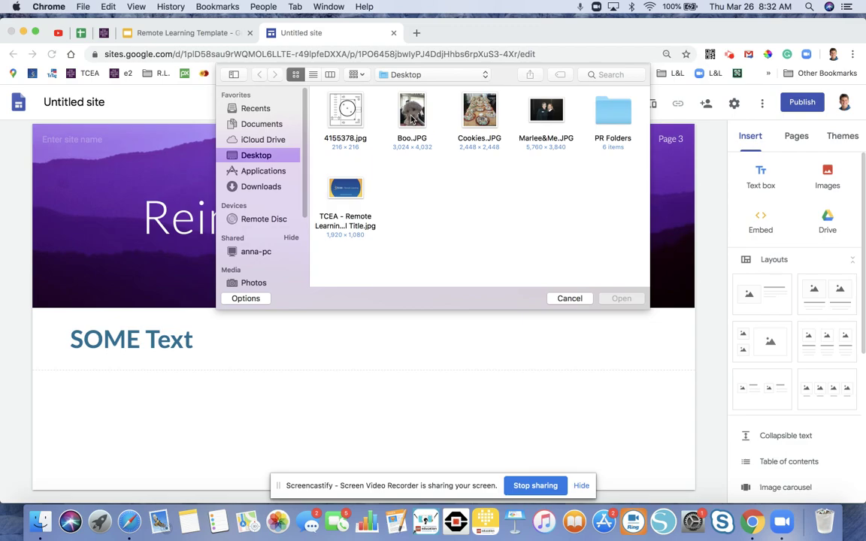
left_click(411, 118)
left_click(621, 299)
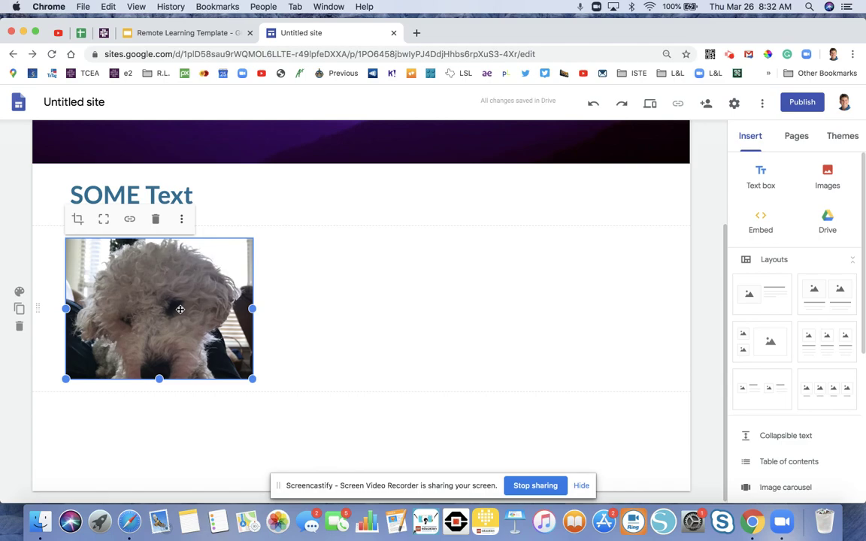
scroll(277, 284, "up", 3)
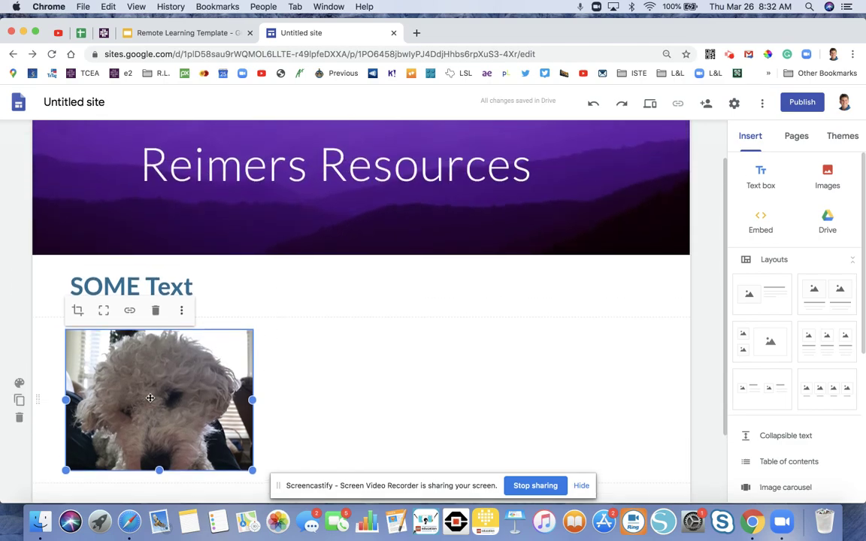
left_click_drag(151, 395, 282, 274)
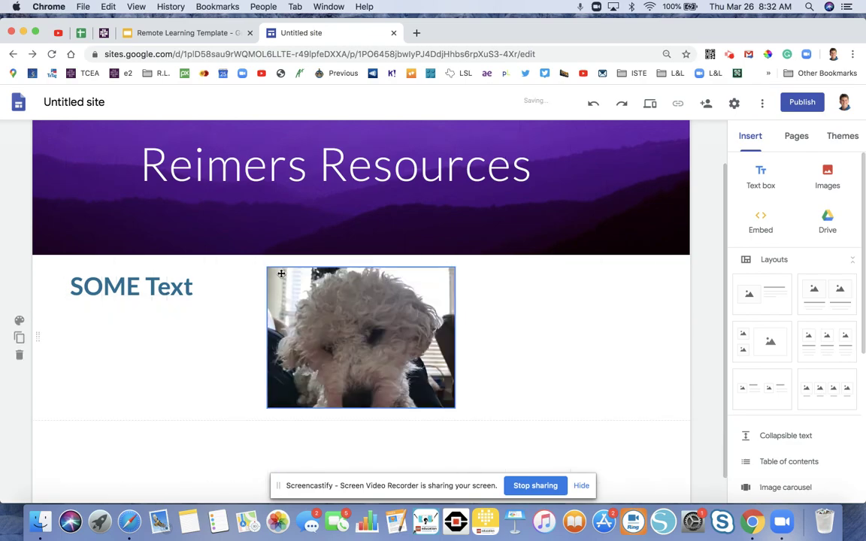
- Insert the red apple with a green leaf from a Google image search for "apple" and place it right of the dog photo
left_click(826, 180)
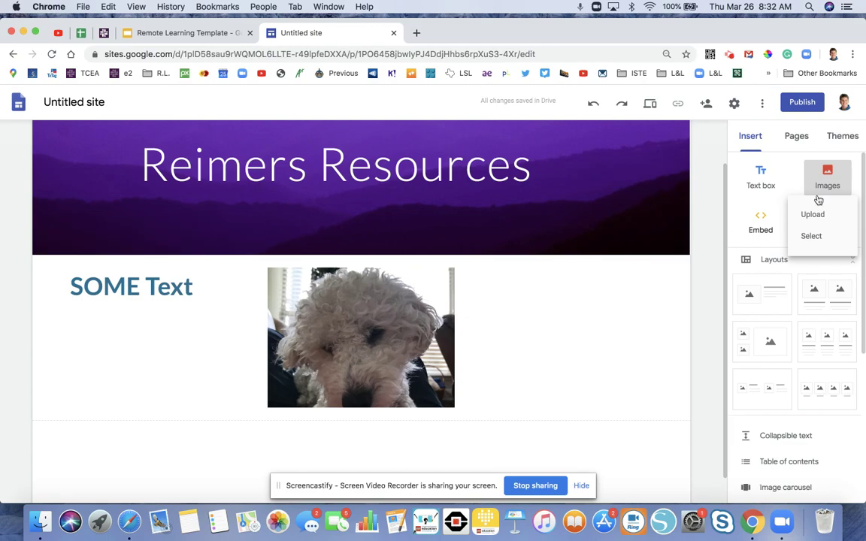
left_click(812, 236)
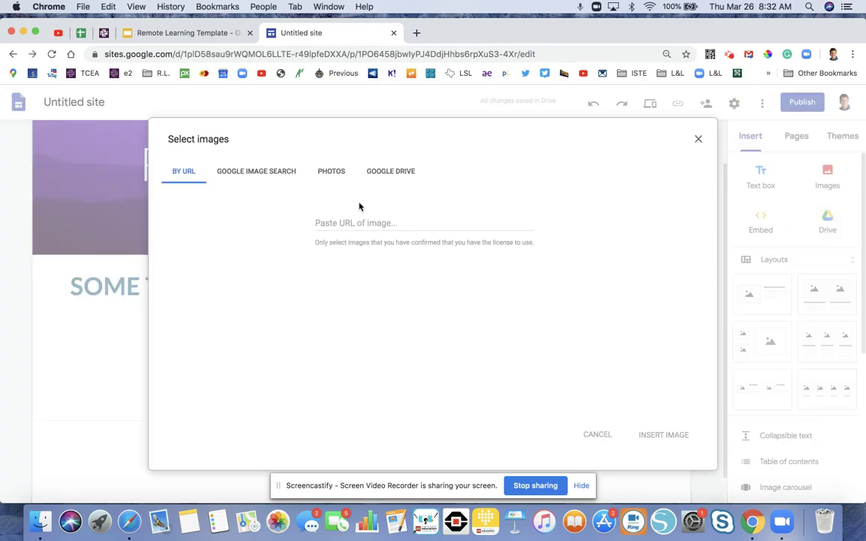
left_click(280, 173)
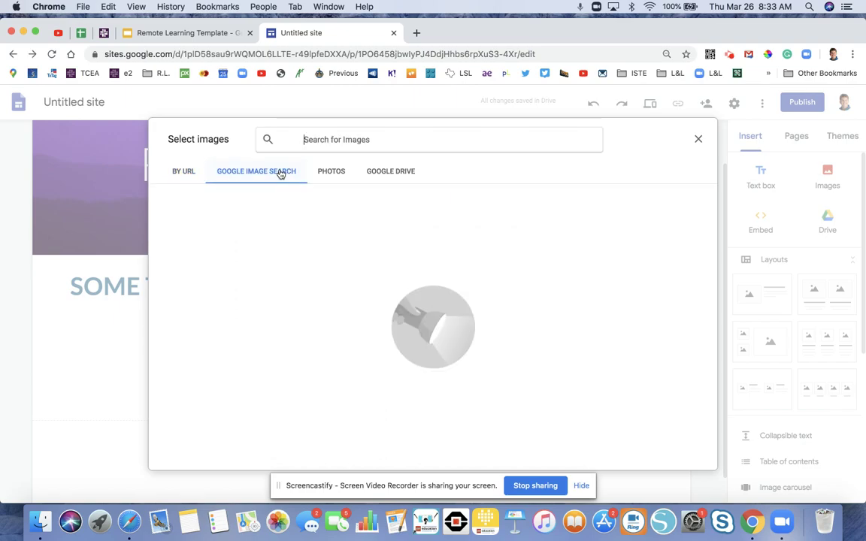
left_click(358, 143)
type("apple")
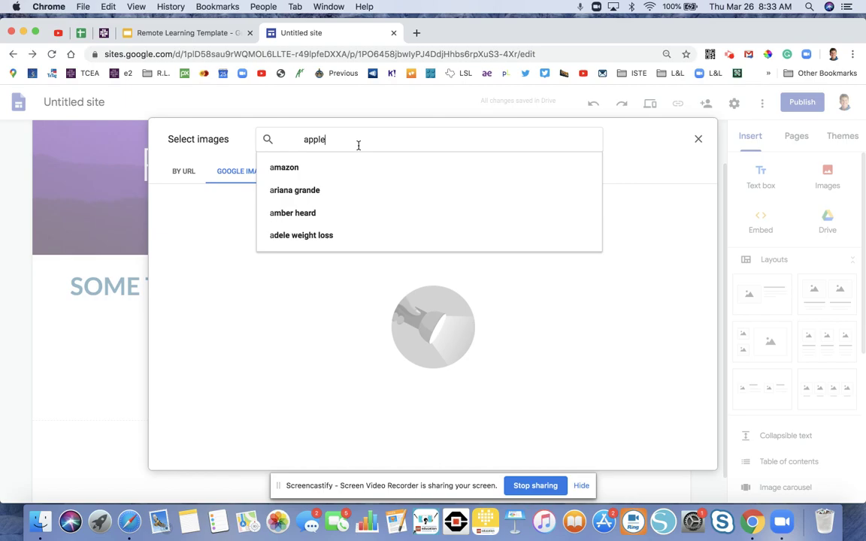
key("Return")
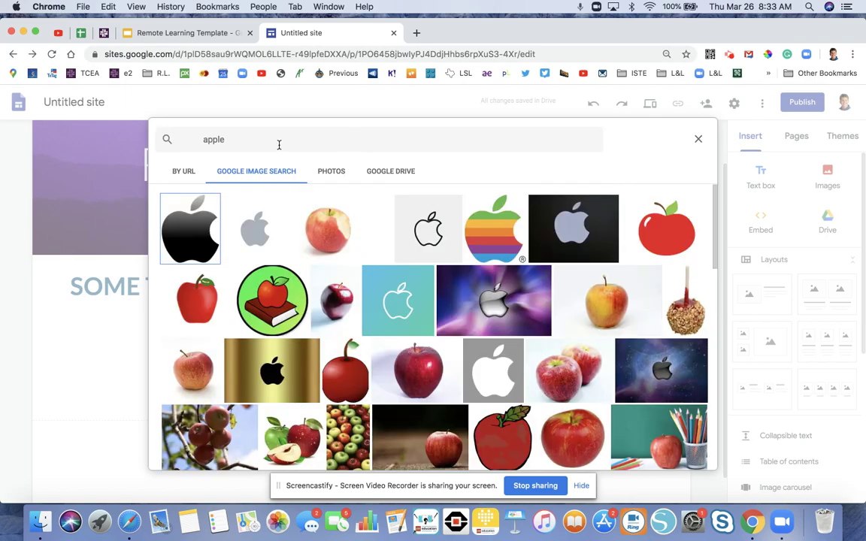
left_click(200, 302)
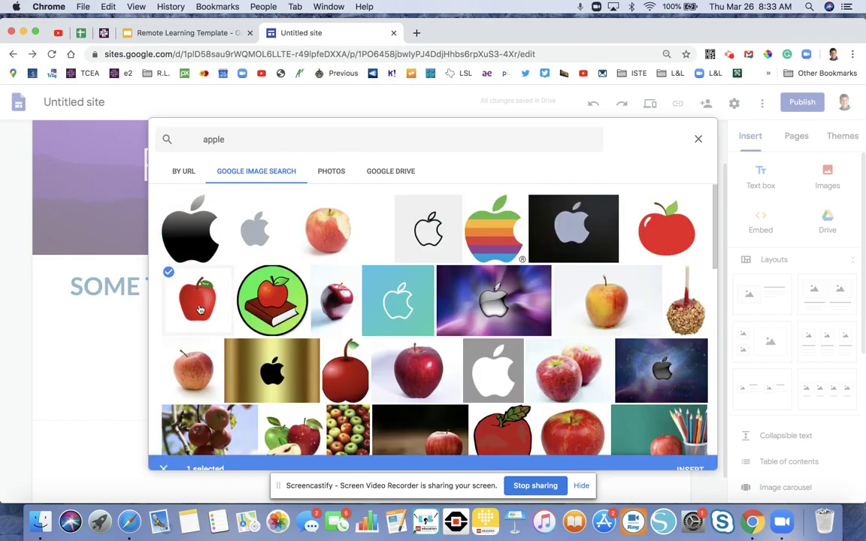
left_click(686, 457)
scroll(444, 375, "up", 3)
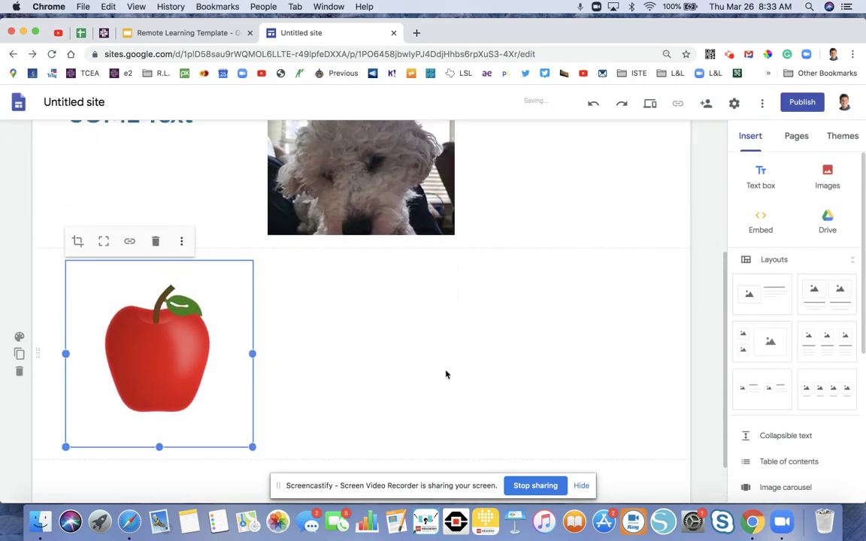
left_click_drag(181, 367, 517, 194)
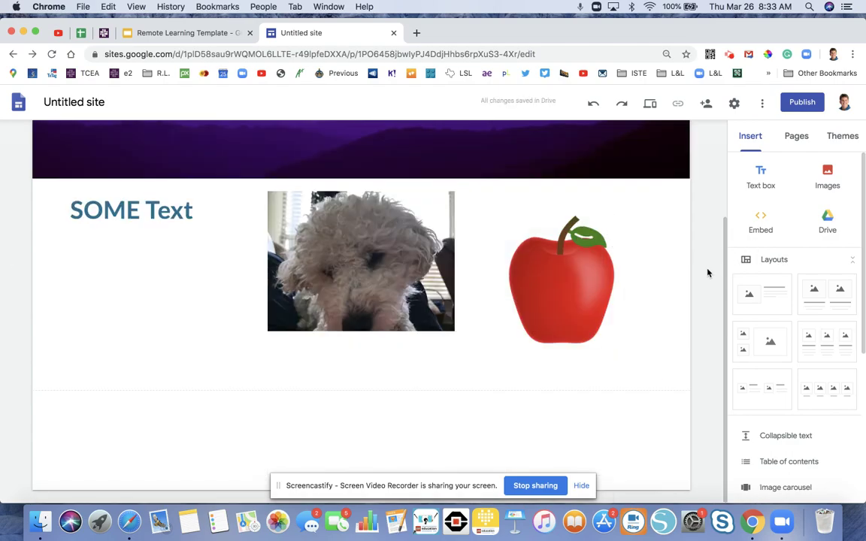
- Insert the "SPIKE Prime" Google Slides presentation into the page below the text and images
scroll(812, 275, "down", 5)
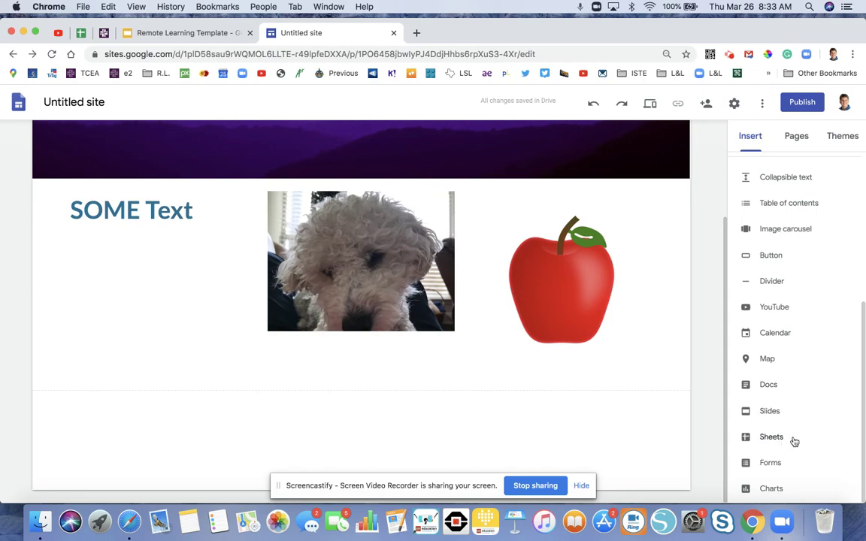
left_click(769, 410)
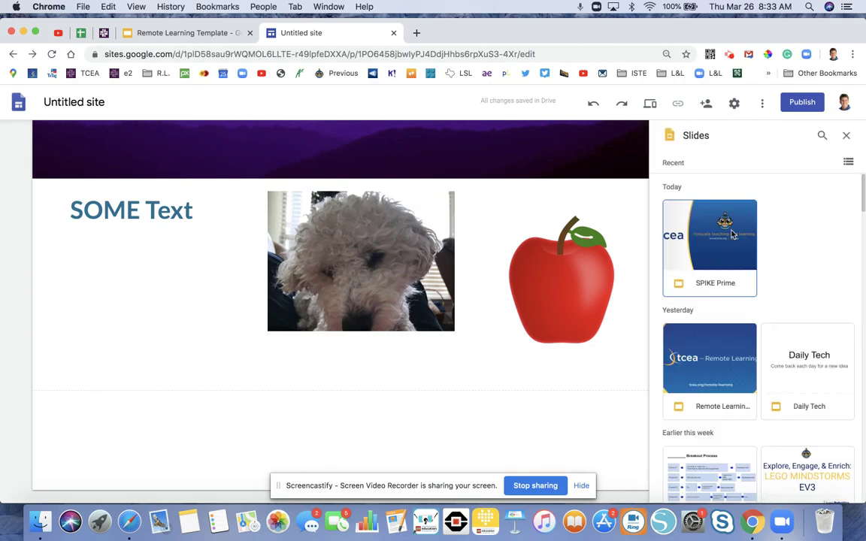
left_click(731, 234)
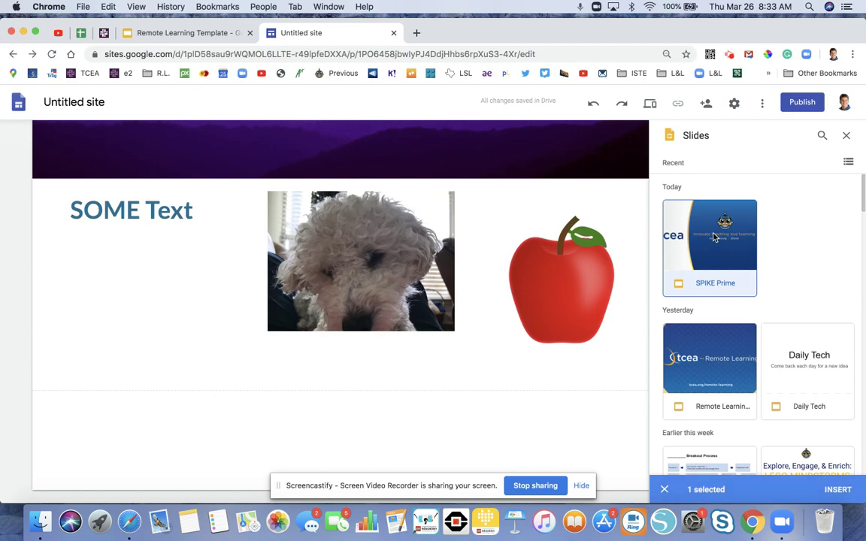
left_click(838, 489)
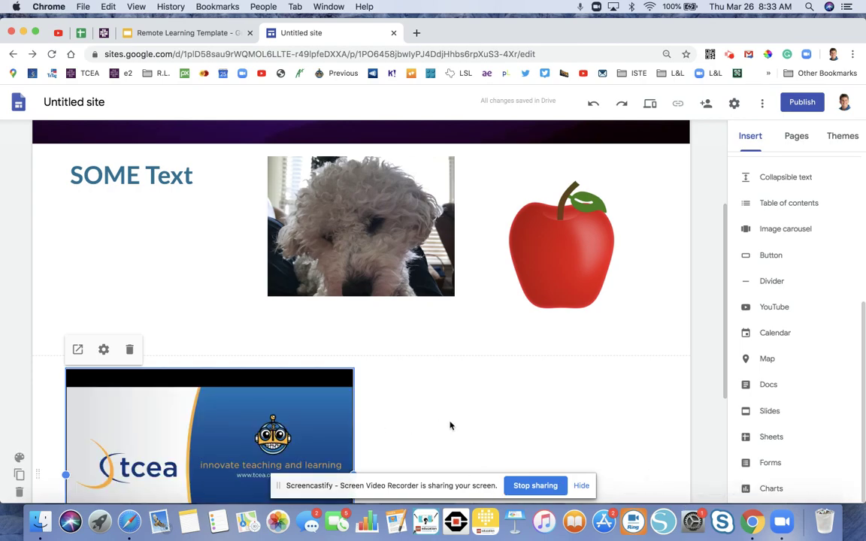
- Move the embedded presentation to the right side of its section and shrink it to about the width of the apple image above
scroll(449, 425, "down", 3)
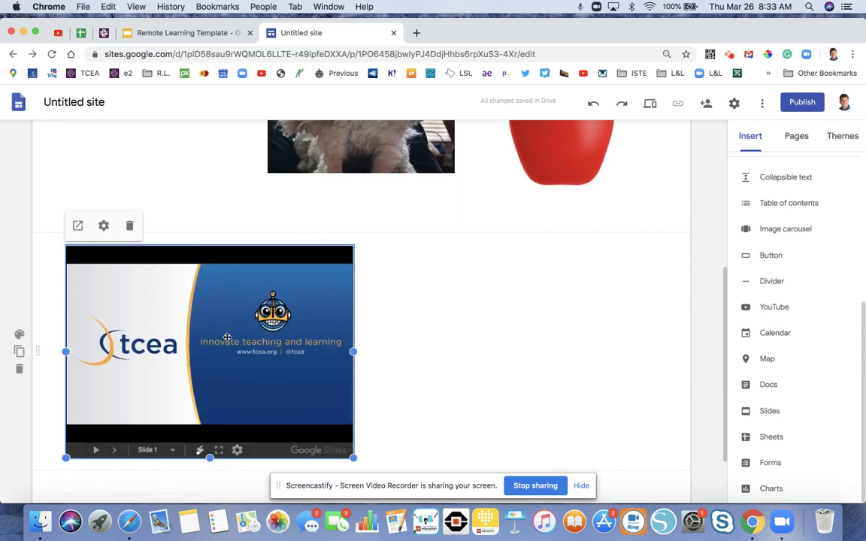
left_click_drag(278, 326, 518, 321)
left_click(382, 428)
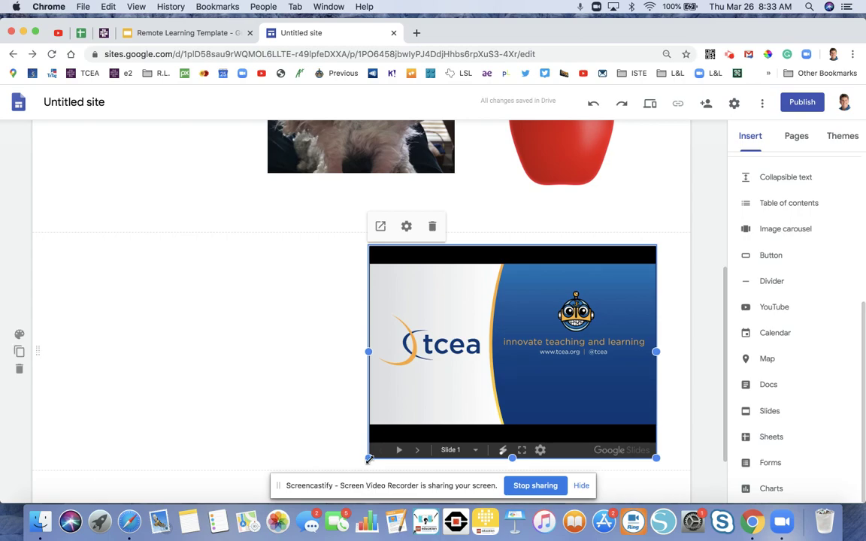
left_click_drag(368, 457, 478, 342)
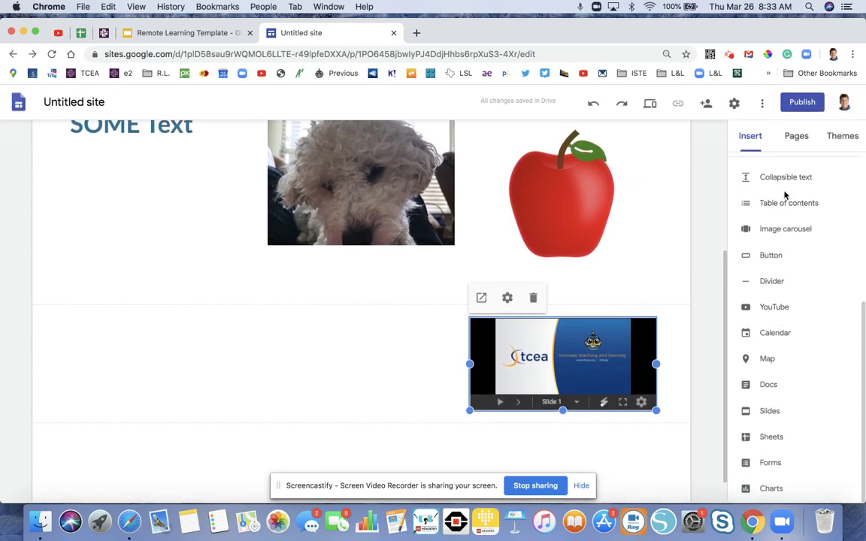
- Publish the site with the web address ending in "tceademopr"
scroll(785, 196, "up", 5)
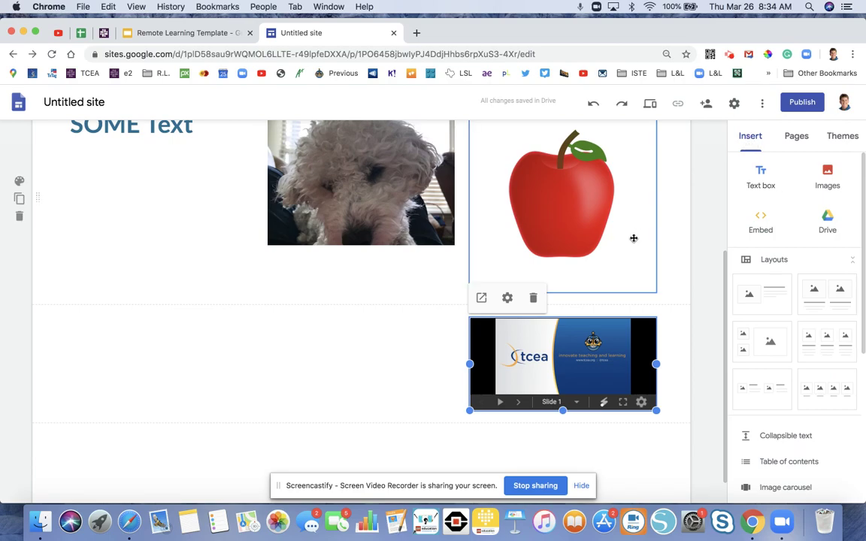
scroll(653, 183, "up", 5)
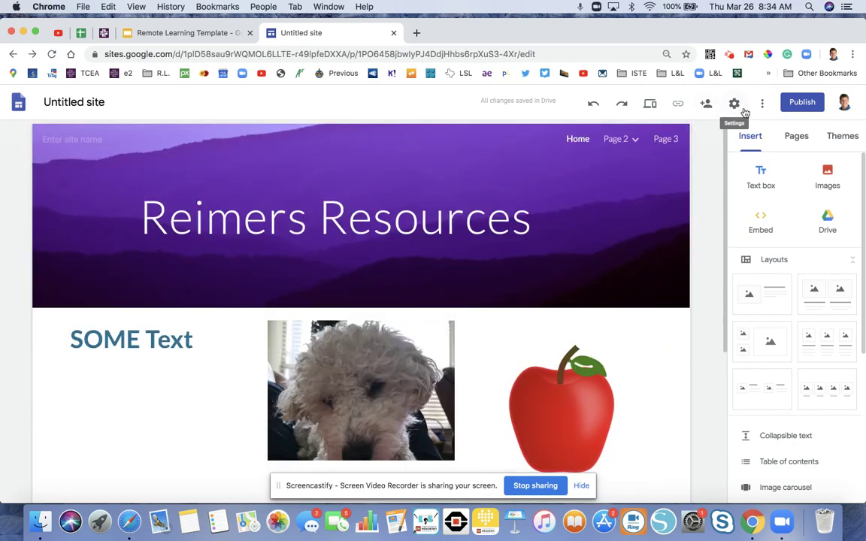
left_click(798, 106)
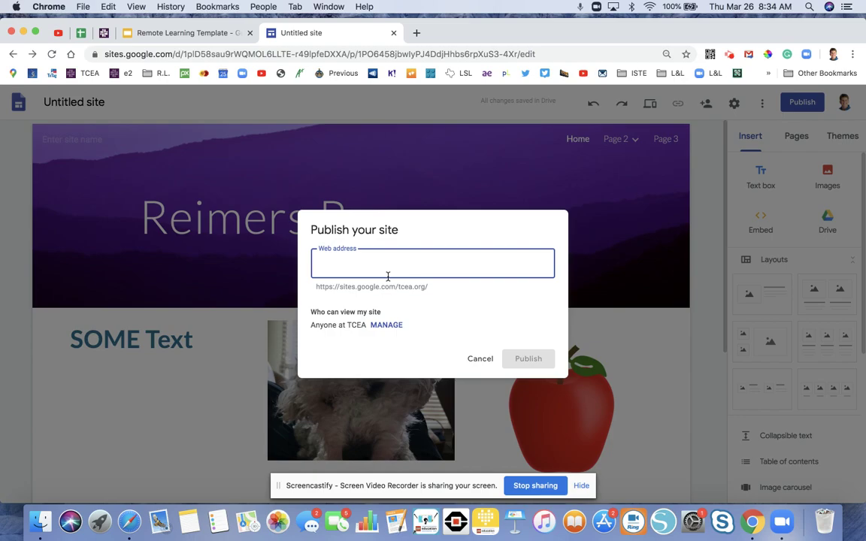
type("tceademopr")
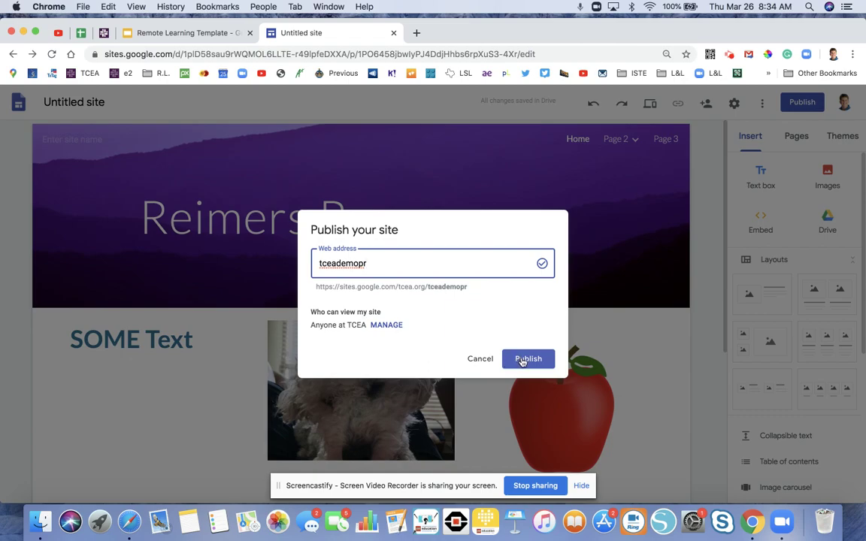
left_click(514, 360)
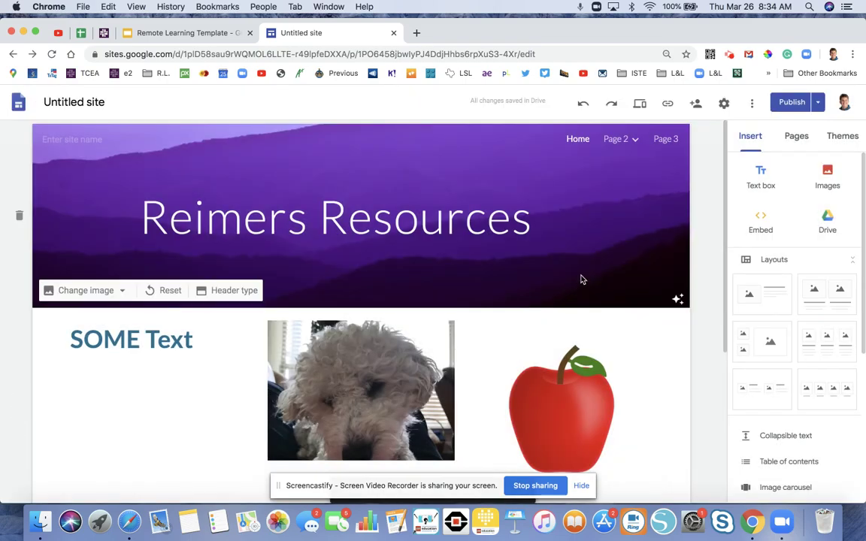
- Change the published site's sharing so that anyone can find and view the published version, and close the sharing settings
left_click(692, 103)
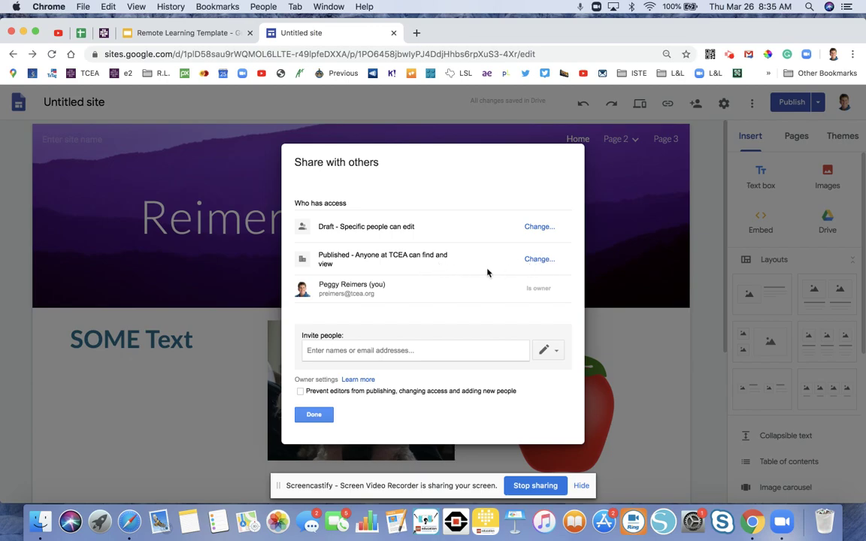
left_click(534, 260)
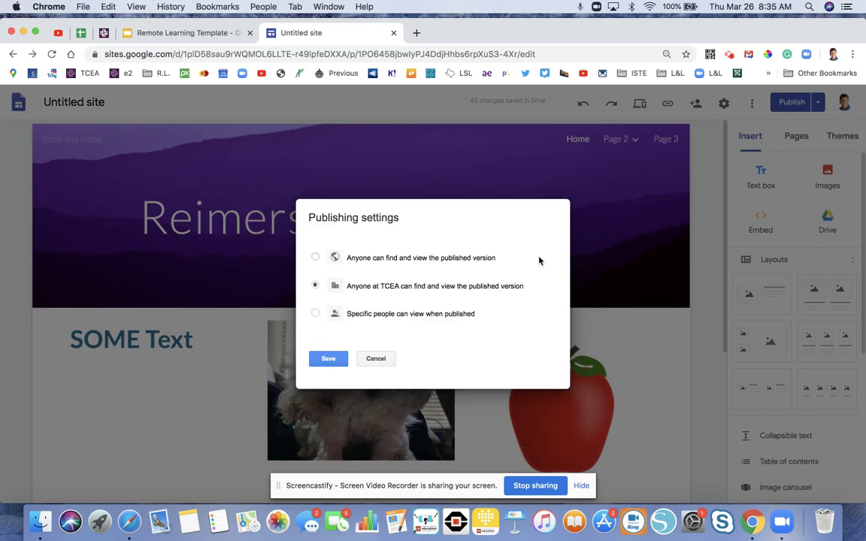
left_click(316, 258)
left_click(334, 360)
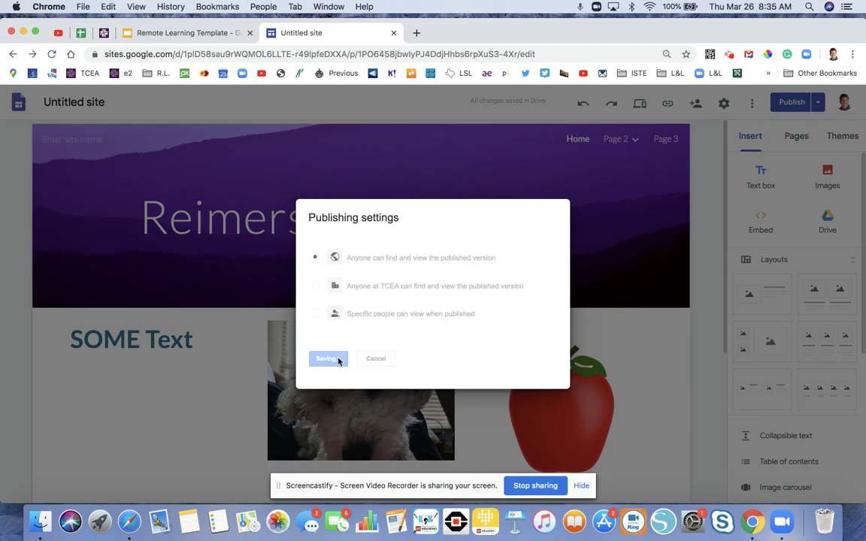
left_click(314, 415)
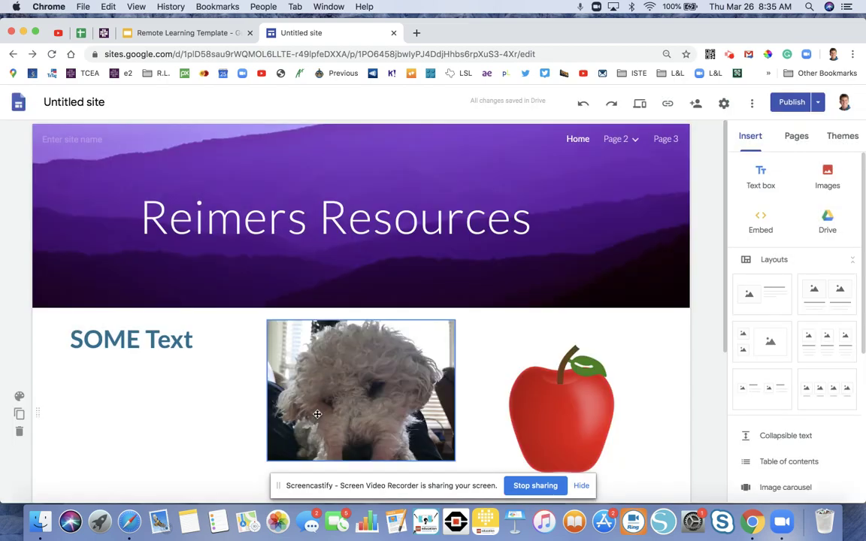